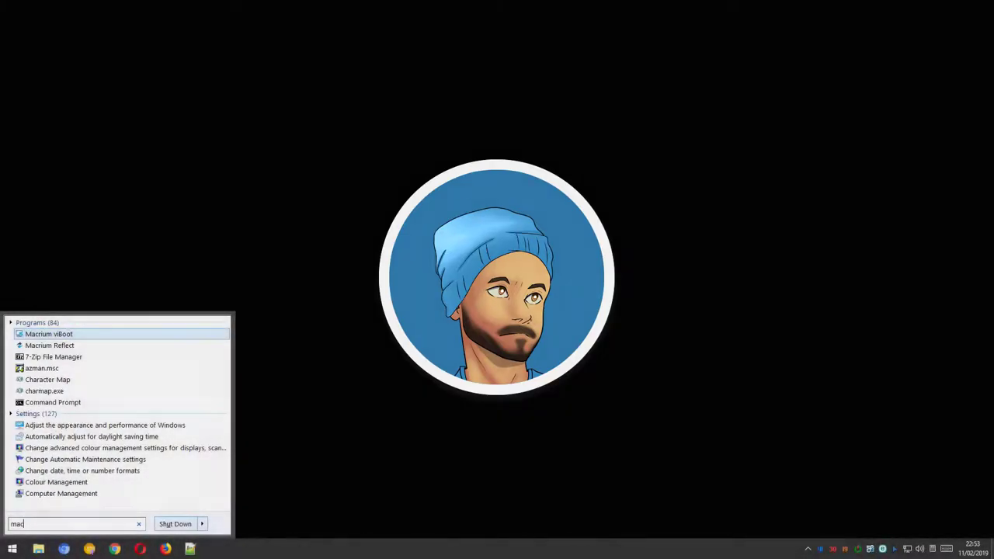
- Launch Macrium Reflect from Windows search
text(rium)
key(Down)
key(Return)
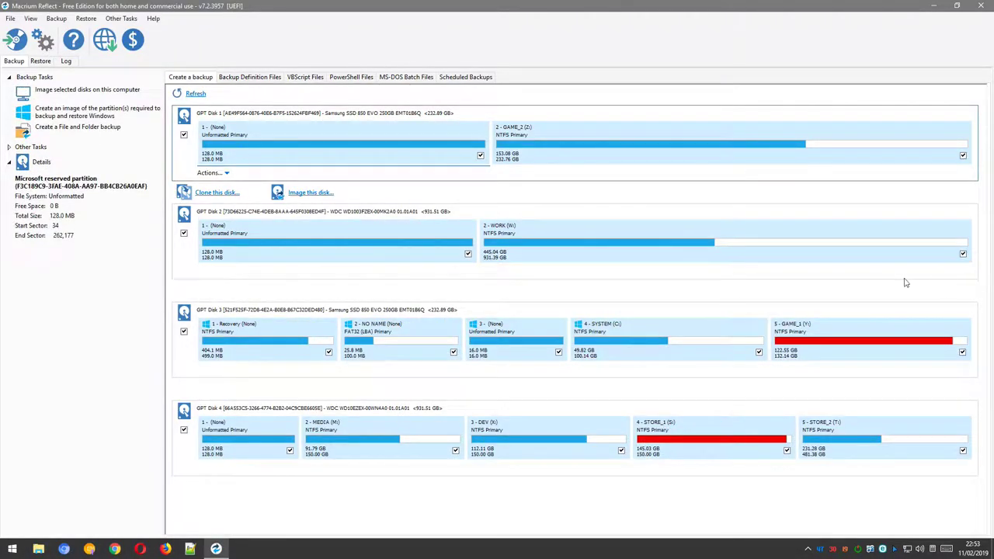
- Build Macrium rescue media on the removable USB flash drive and close the builder
click(122, 19)
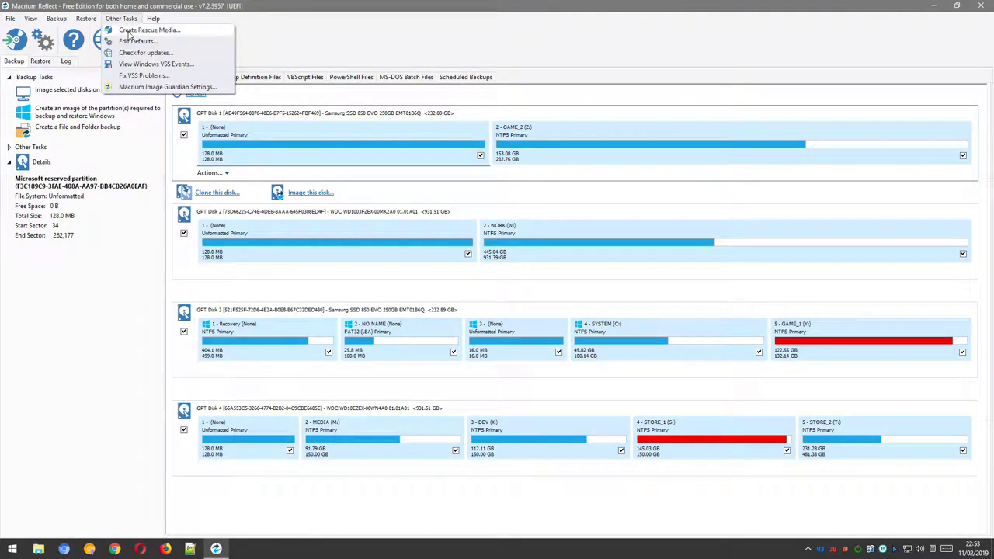
click(129, 31)
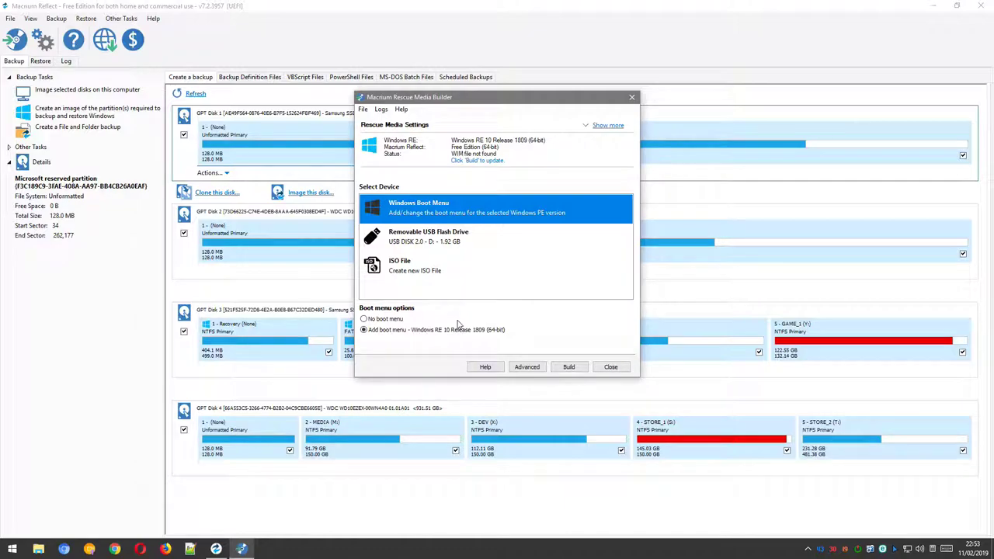
click(441, 243)
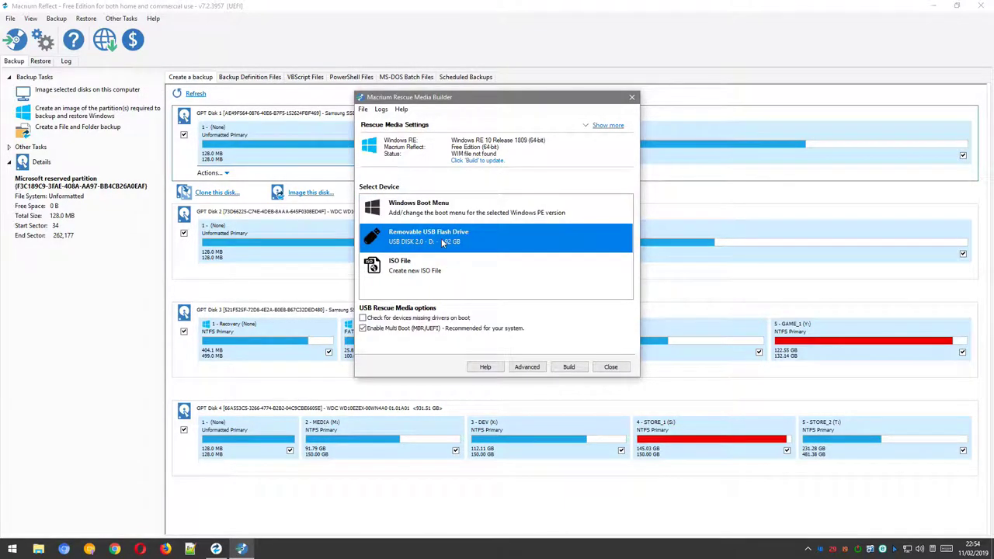
click(569, 369)
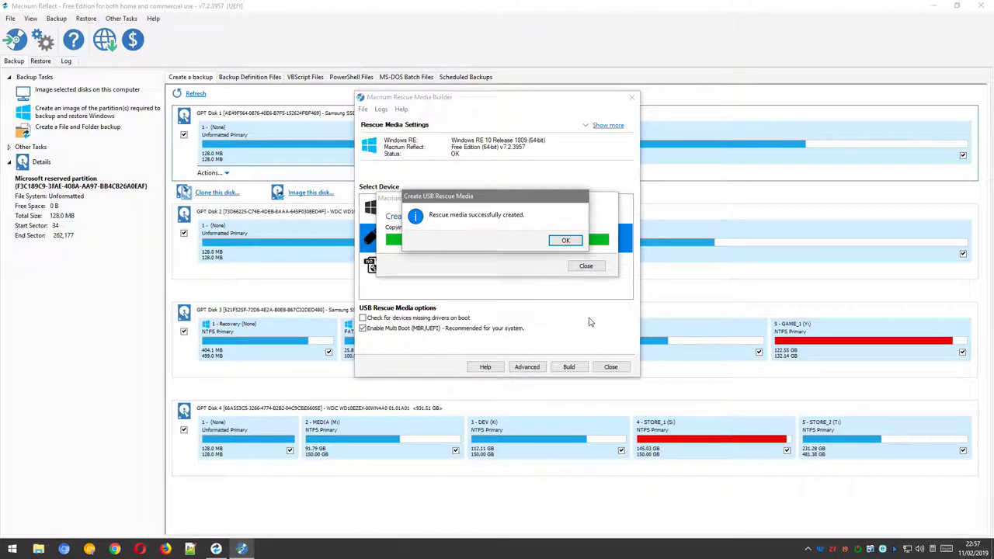
click(556, 240)
click(611, 368)
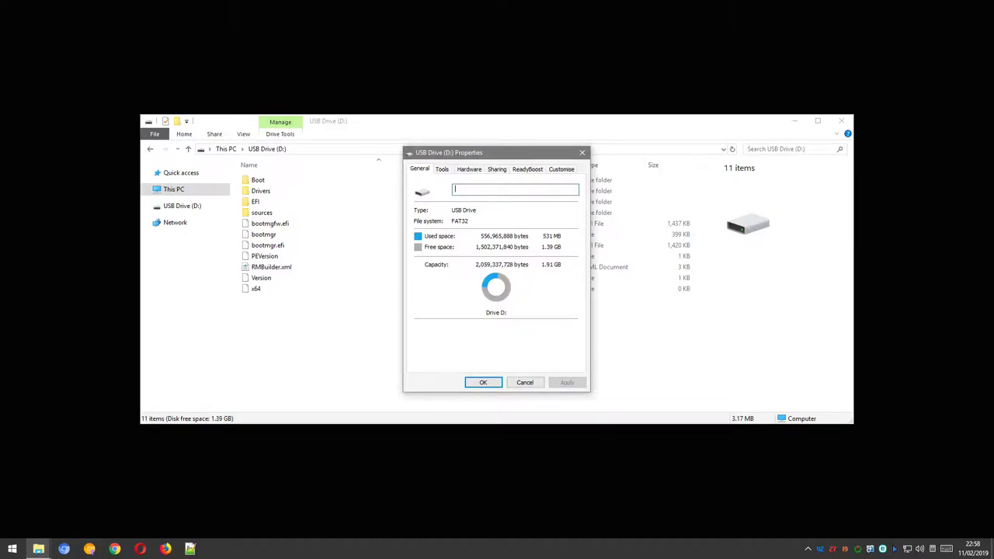
- Name the USB drive D: 'REFLECT'
text(REFLECT)
key(Return)
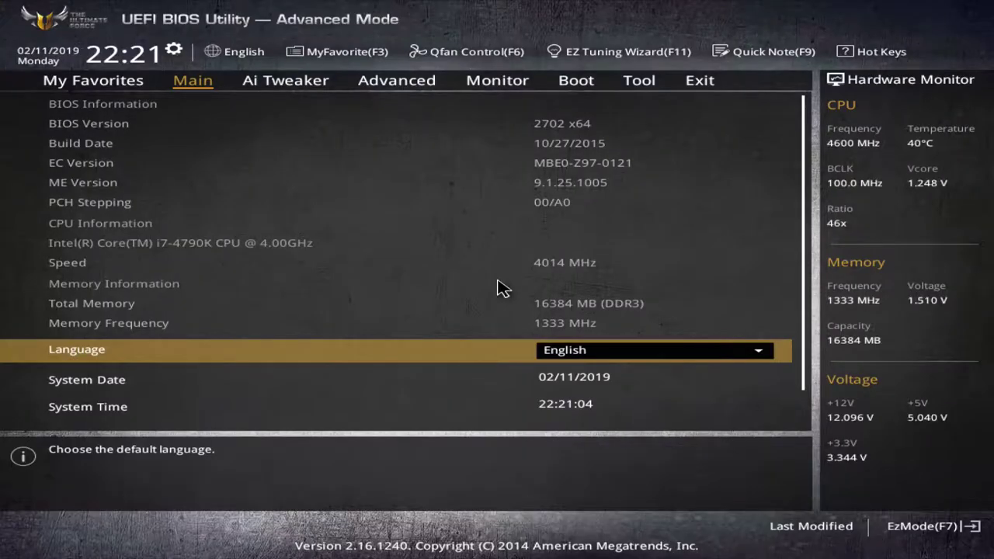
- Switch the BIOS to EZ Mode and open the boot menu to start from UEFI USB DISK 2.0
key(F7)
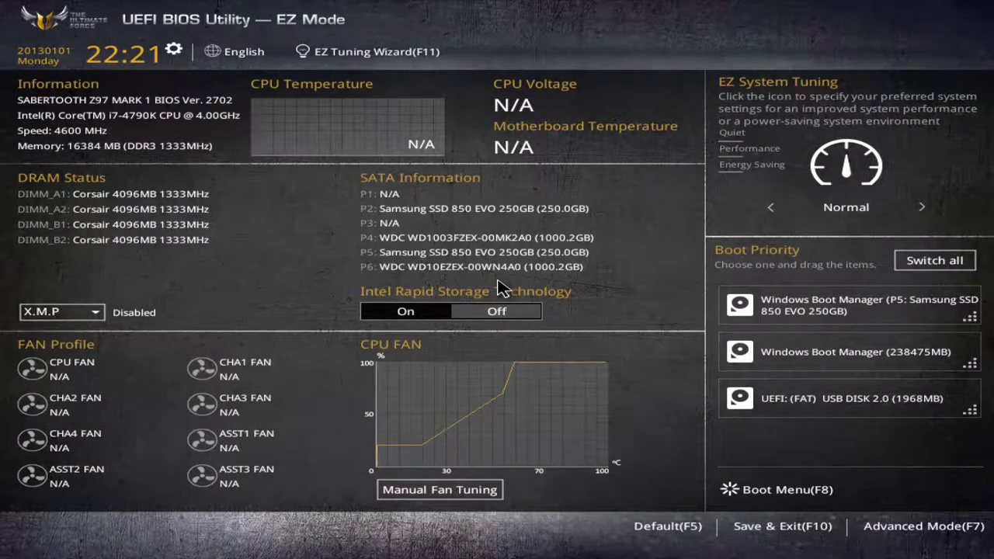
key(F8)
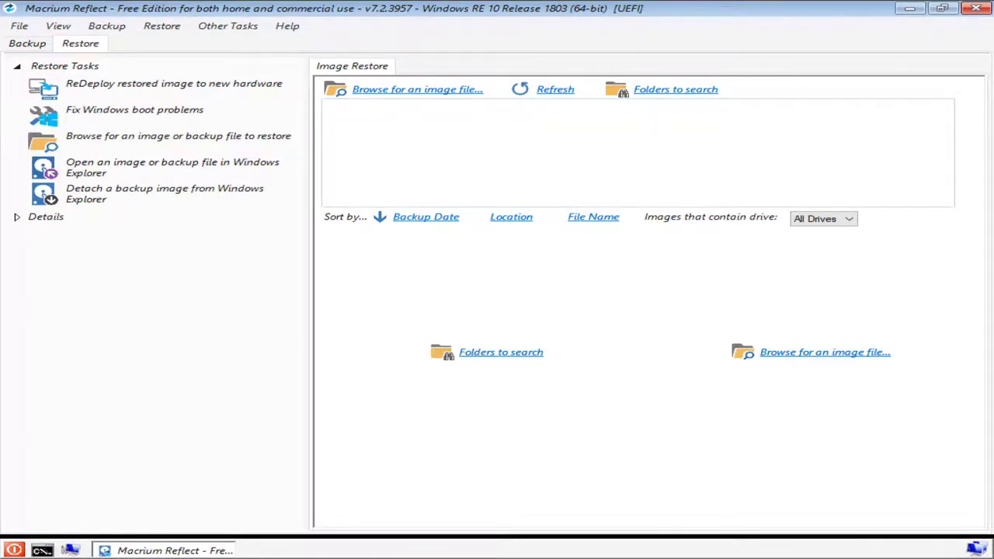
- On the Backup tab, select GPT Disk 3 (the Samsung system SSD) and begin imaging it
click(31, 45)
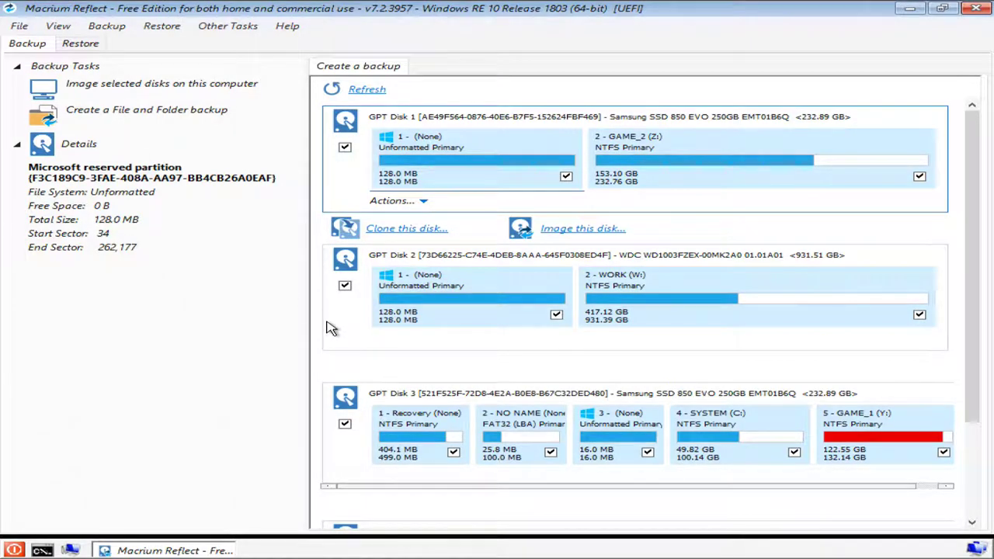
scroll(844, 324, down, 3)
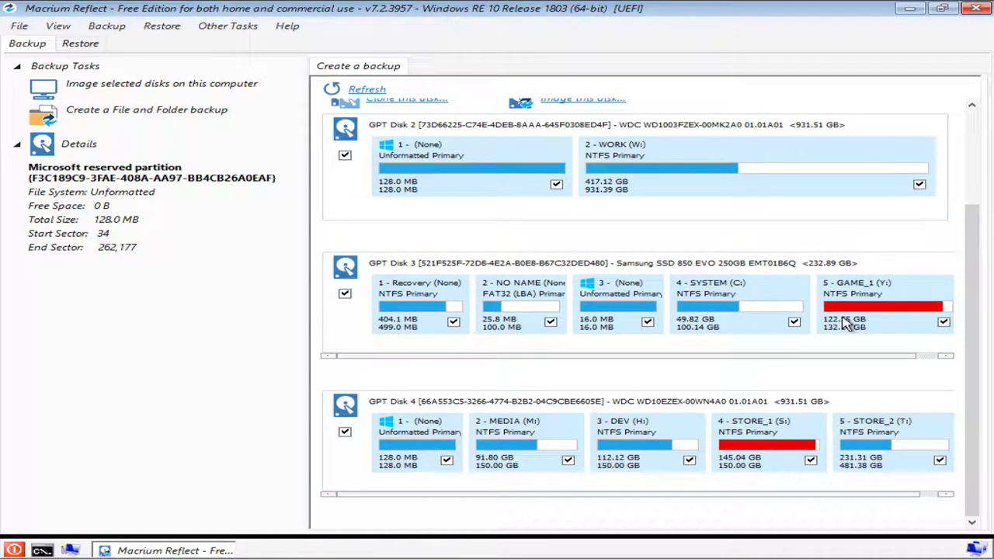
click(759, 351)
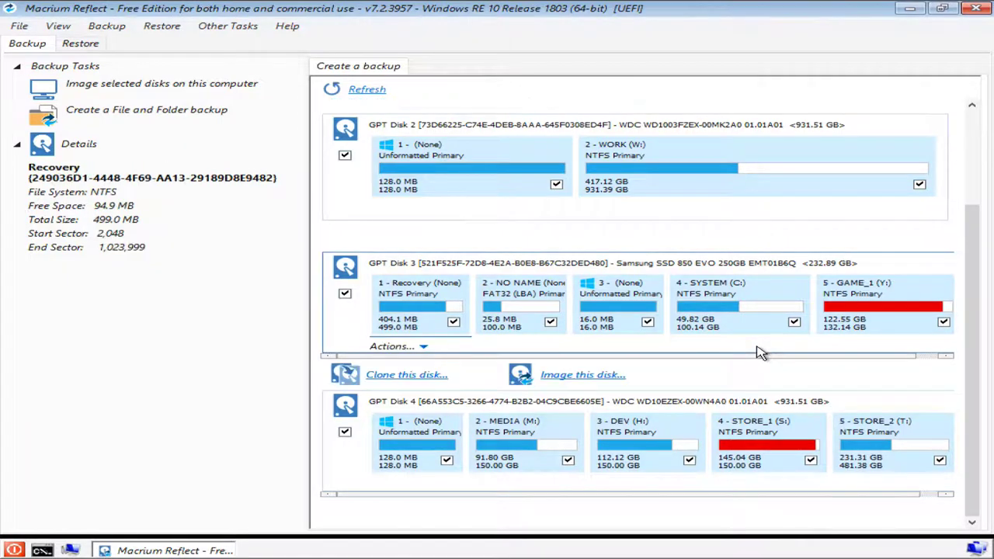
click(590, 376)
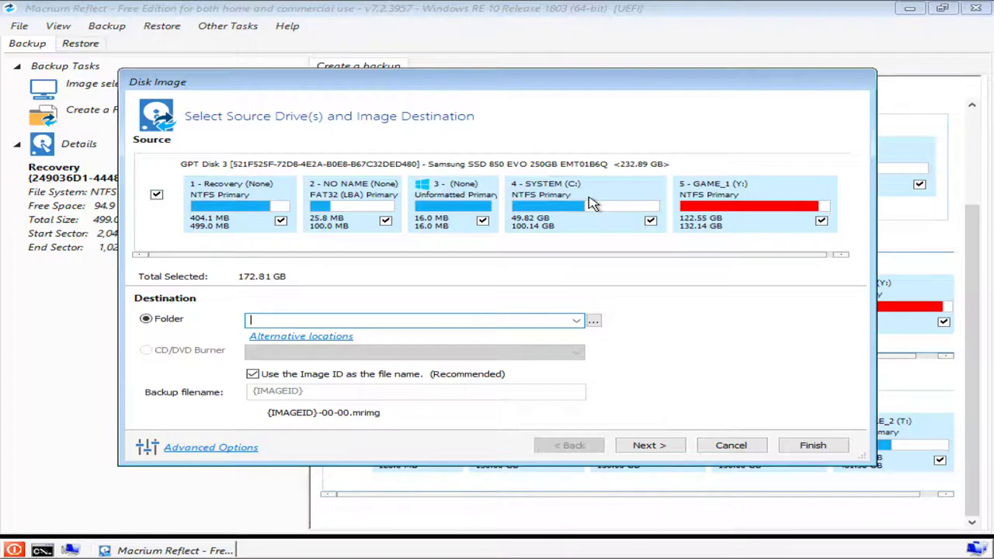
- Exclude GAME_1 (Y:) to leave 50.26 GB, and set WORK (W:) as destination
click(822, 222)
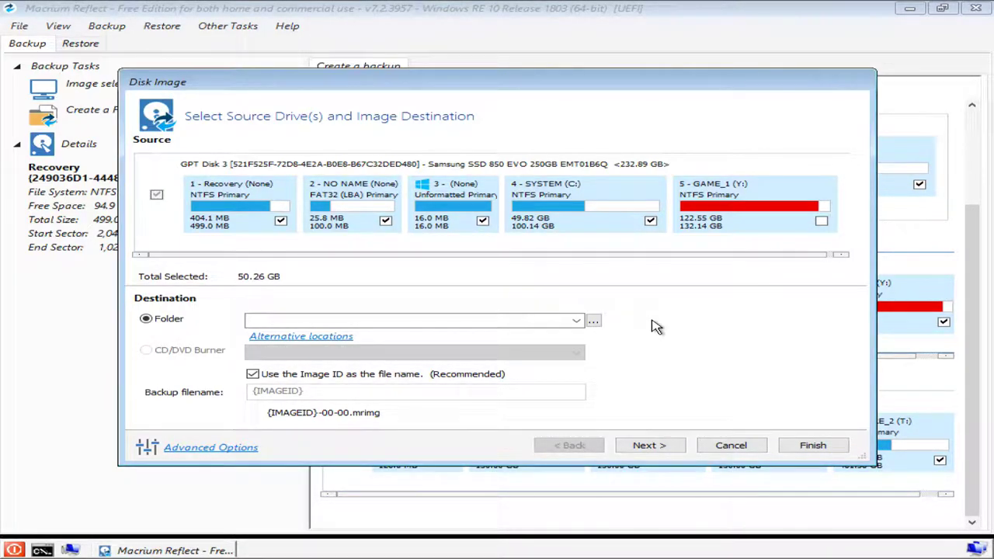
click(594, 322)
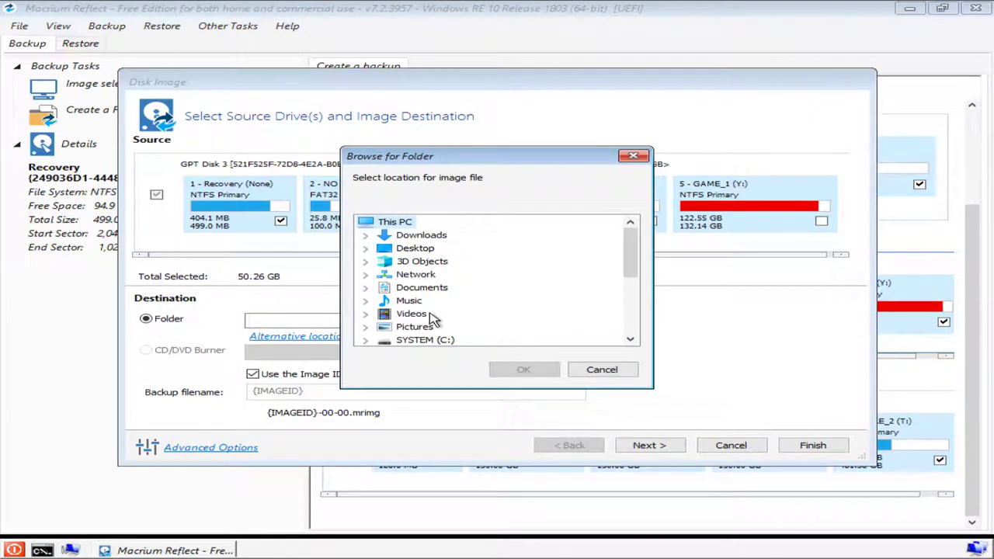
scroll(432, 318, down, 4)
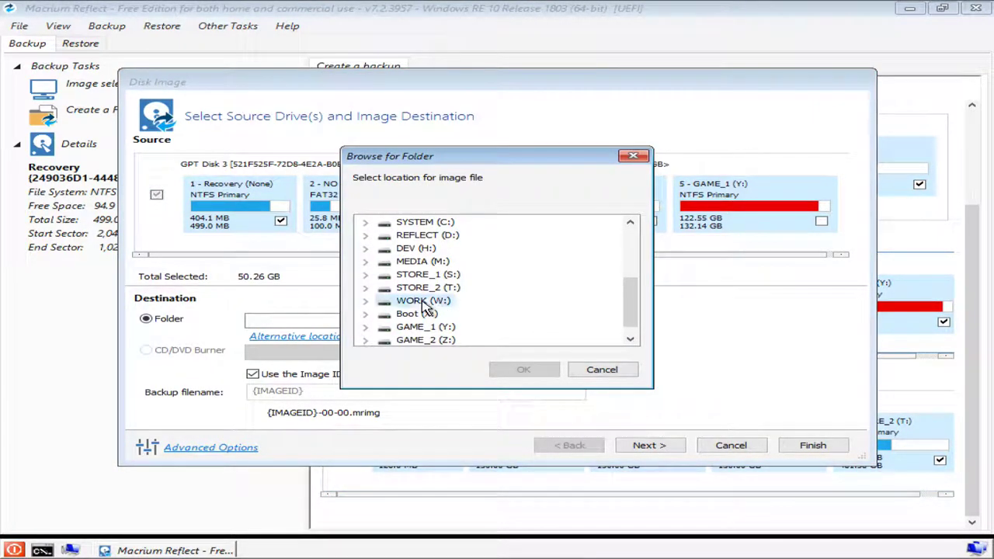
click(424, 306)
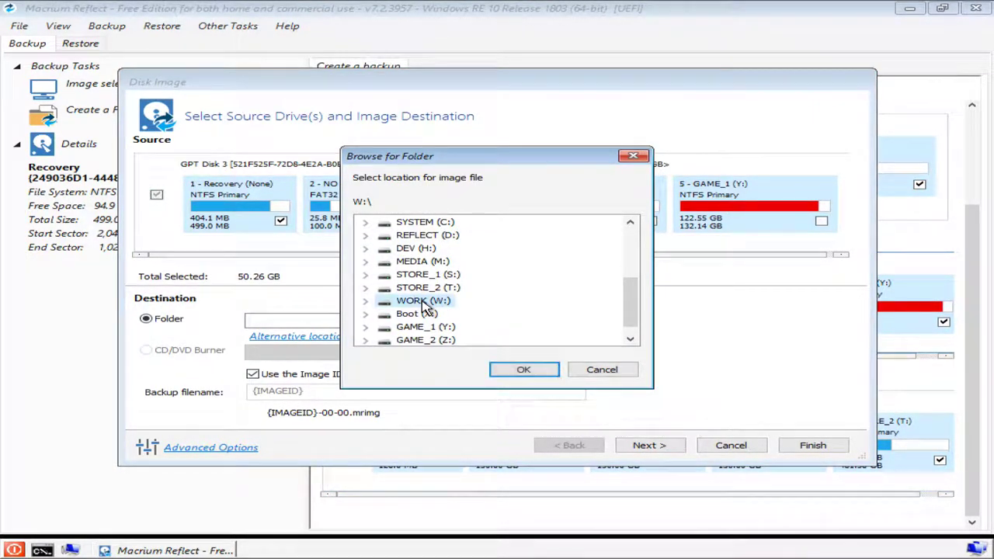
click(524, 371)
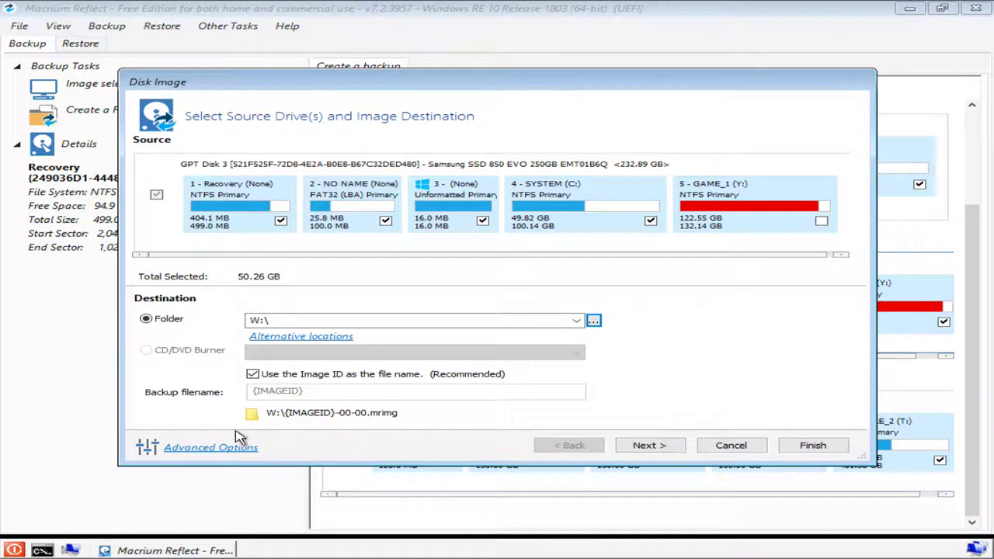
- Set the image compression level to High in Advanced Options
click(220, 449)
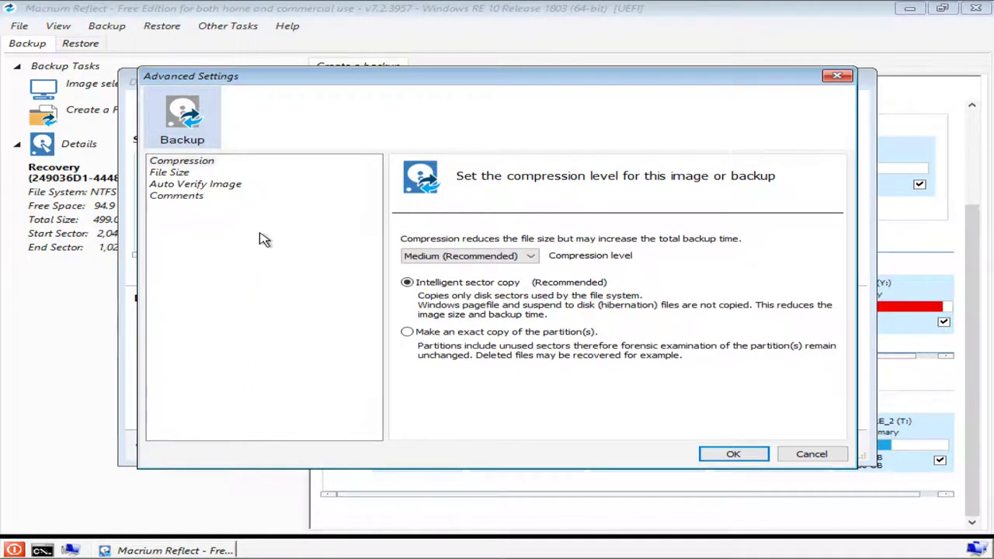
click(213, 165)
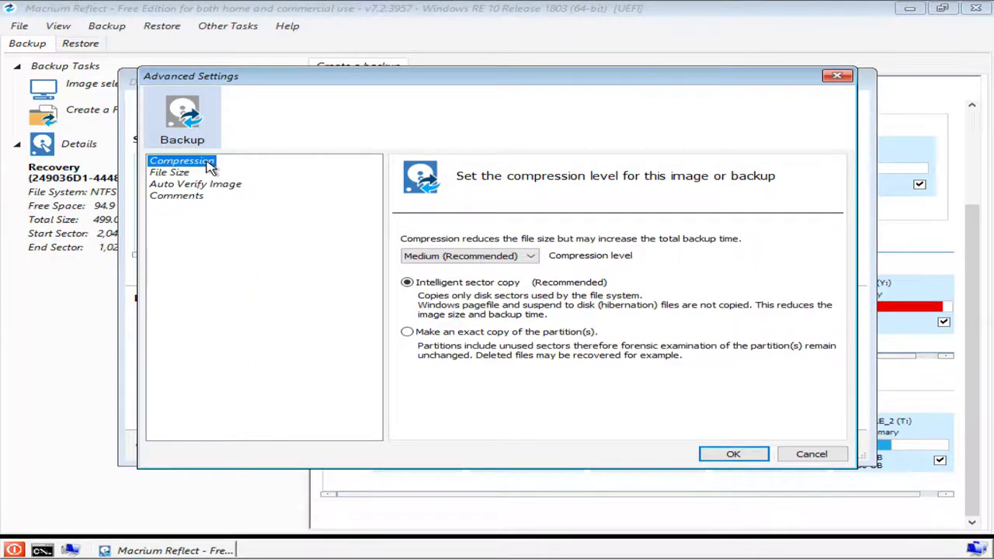
click(489, 259)
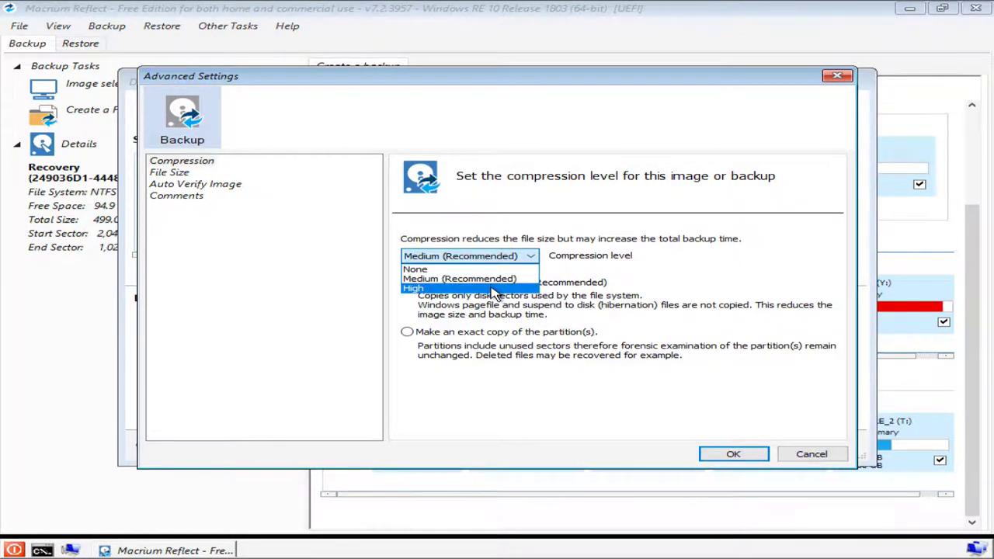
click(493, 288)
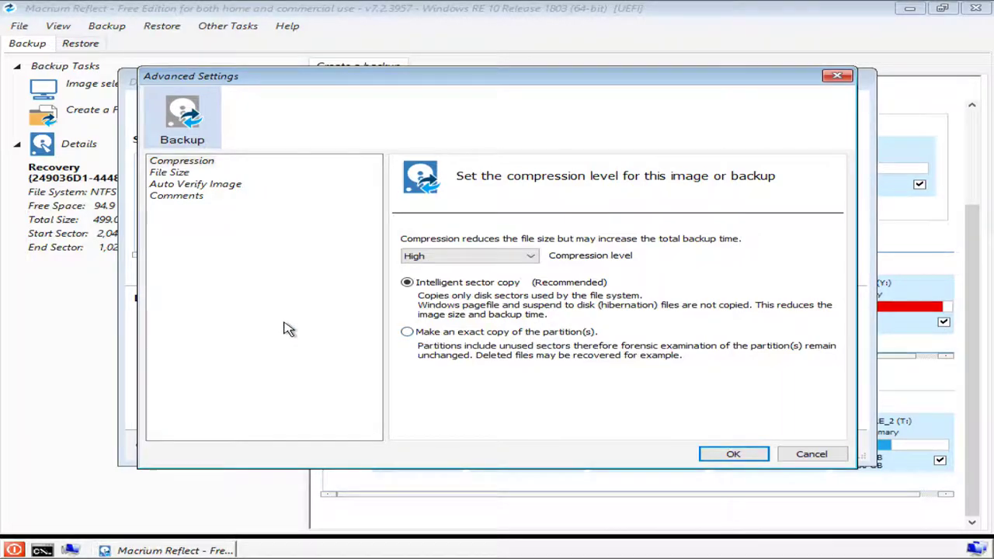
- Enable Auto Verify so the image is verified directly after creation
click(177, 173)
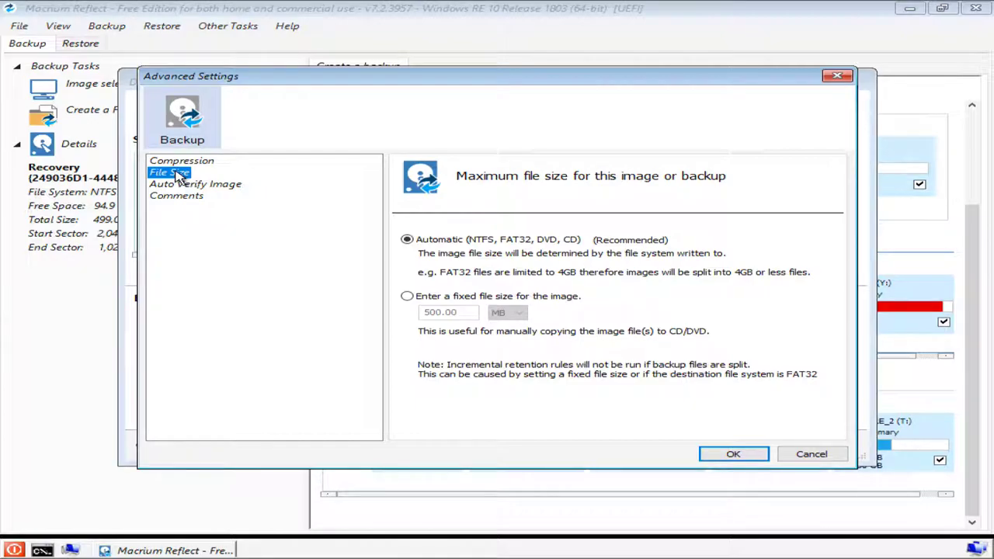
click(183, 189)
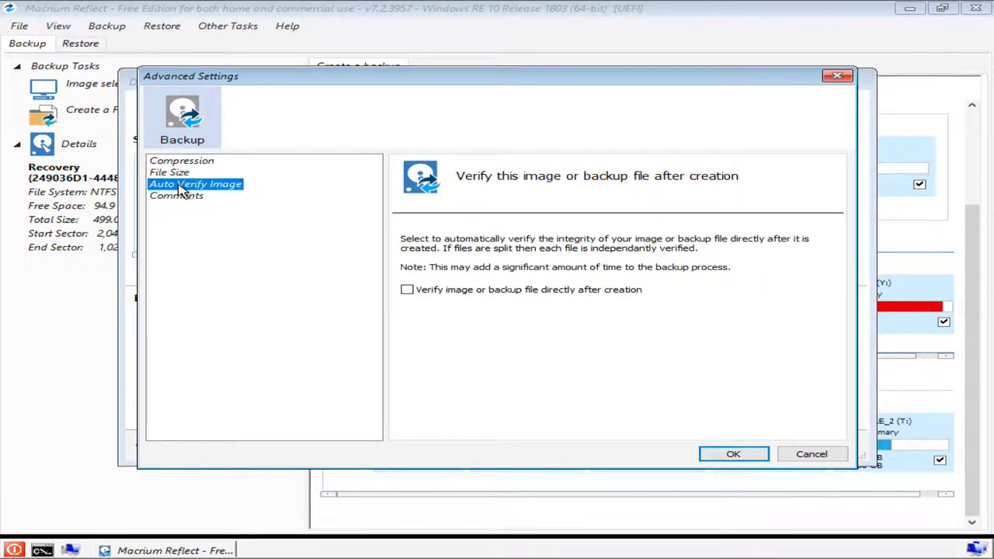
click(409, 292)
click(407, 292)
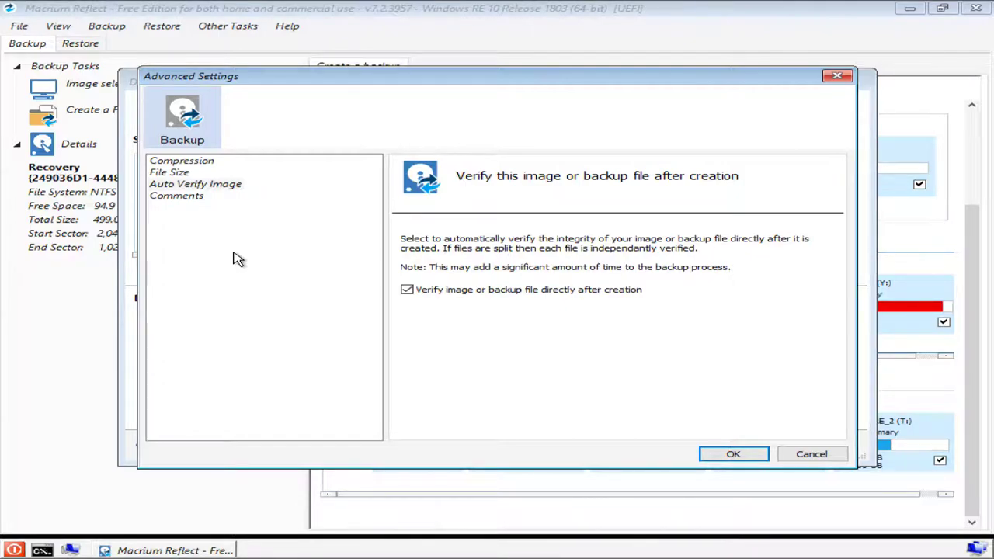
click(183, 199)
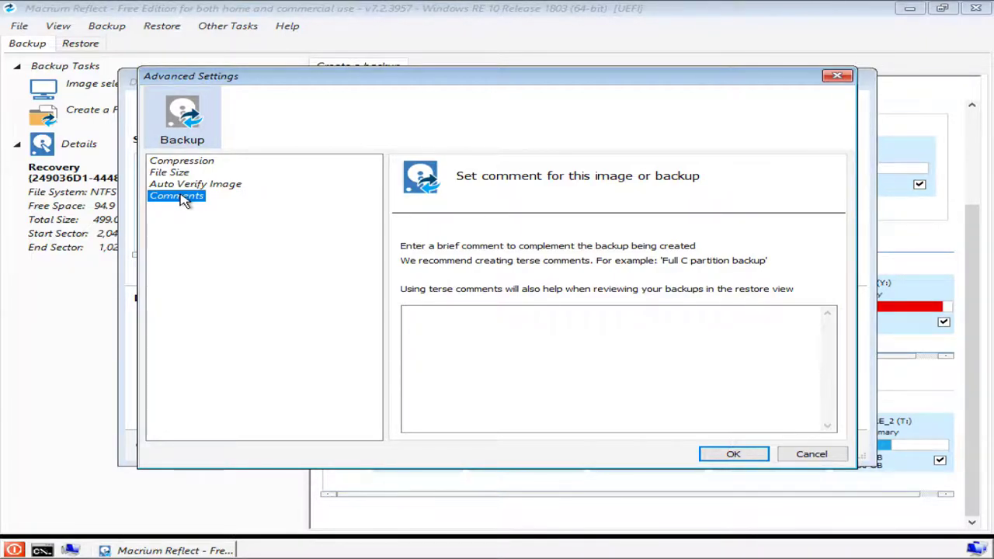
- Enter the comment 'Windows 10 - 1809 -> Stable Installation' and confirm the advanced settings
click(569, 346)
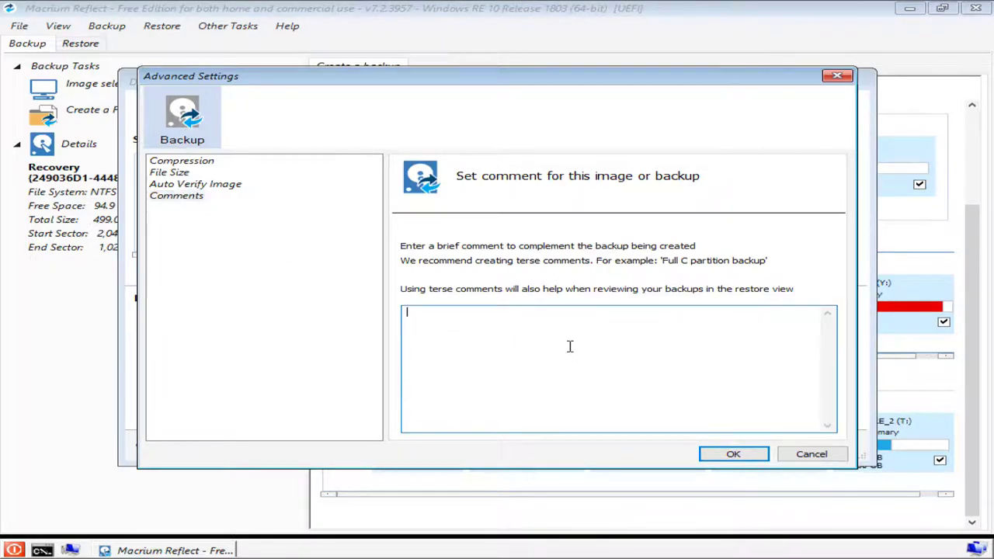
text(Windows 10 - 1809 -)
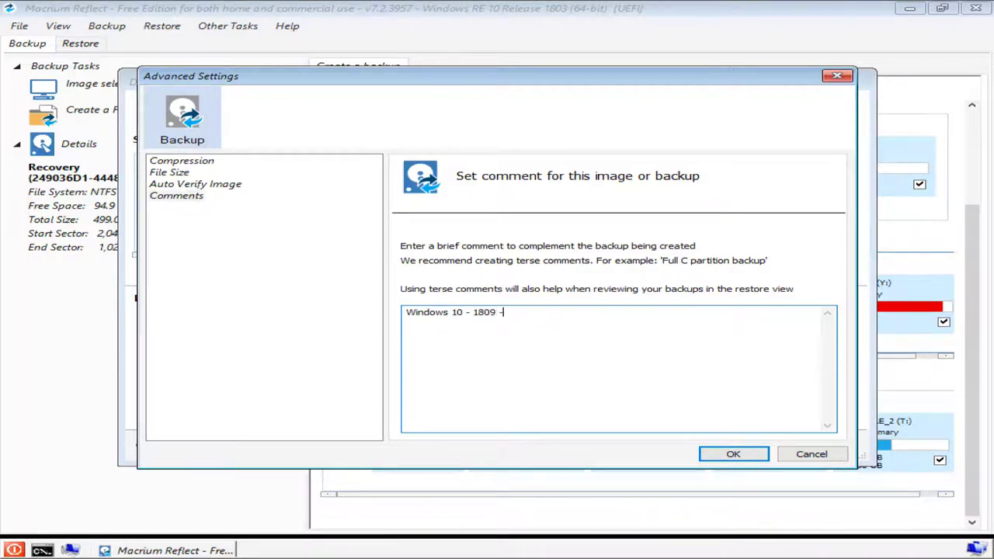
text(> Stable Installation)
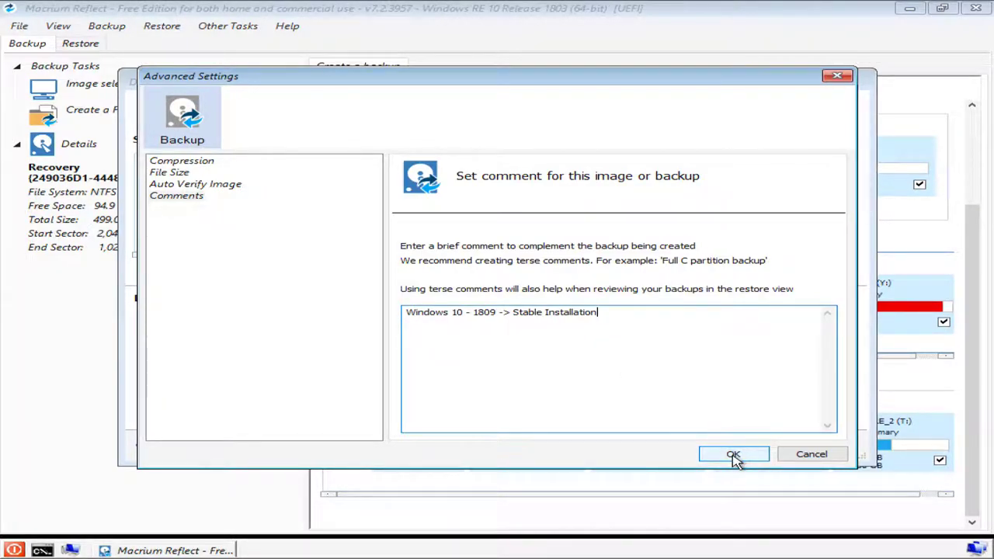
click(734, 456)
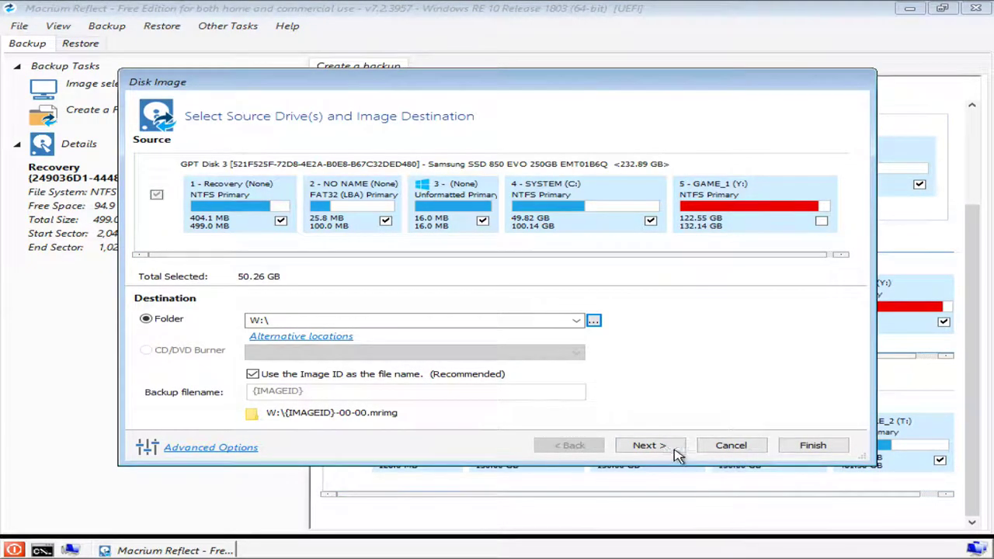
- Review the Disk Image summary and finish to run the verified system disk backup
click(649, 449)
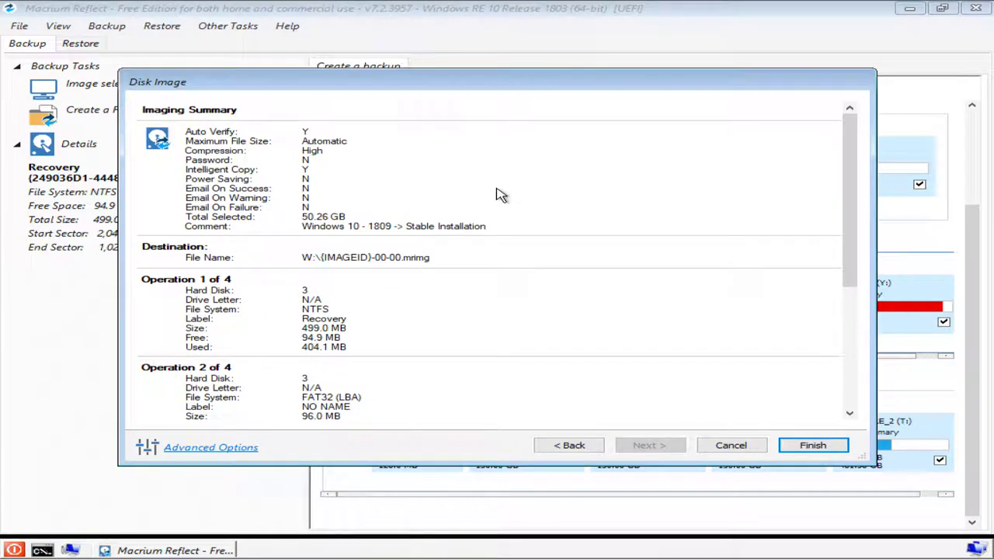
scroll(501, 194, down, 5)
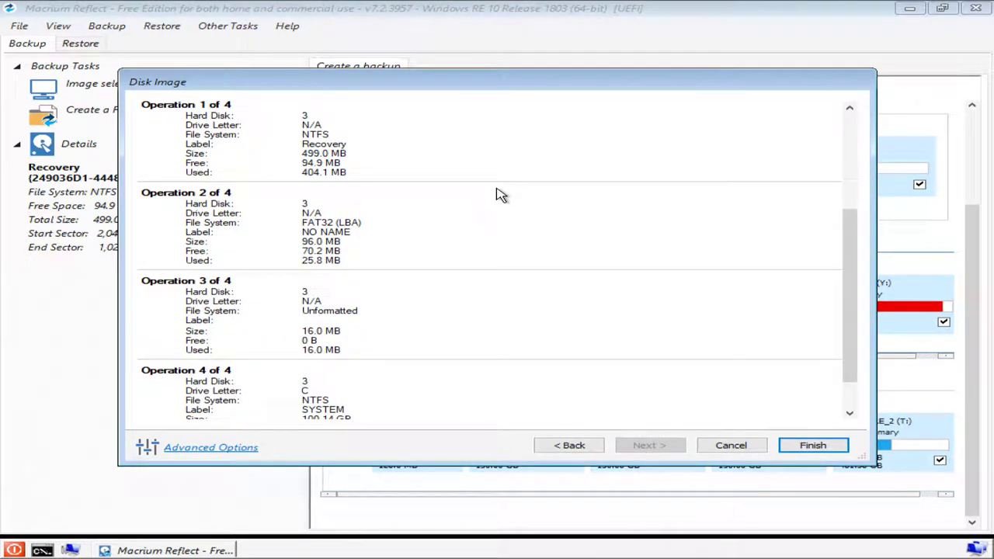
scroll(501, 194, down, 2)
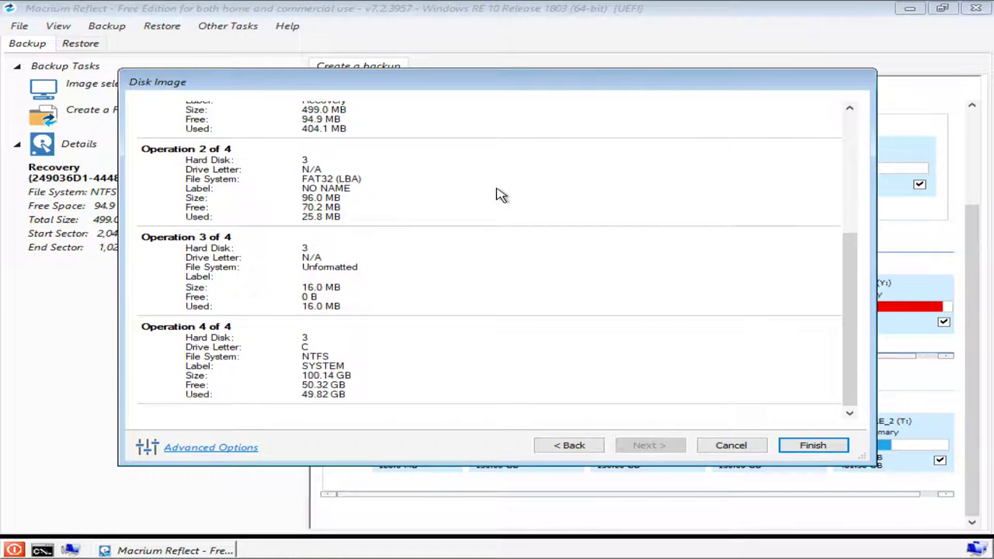
click(816, 445)
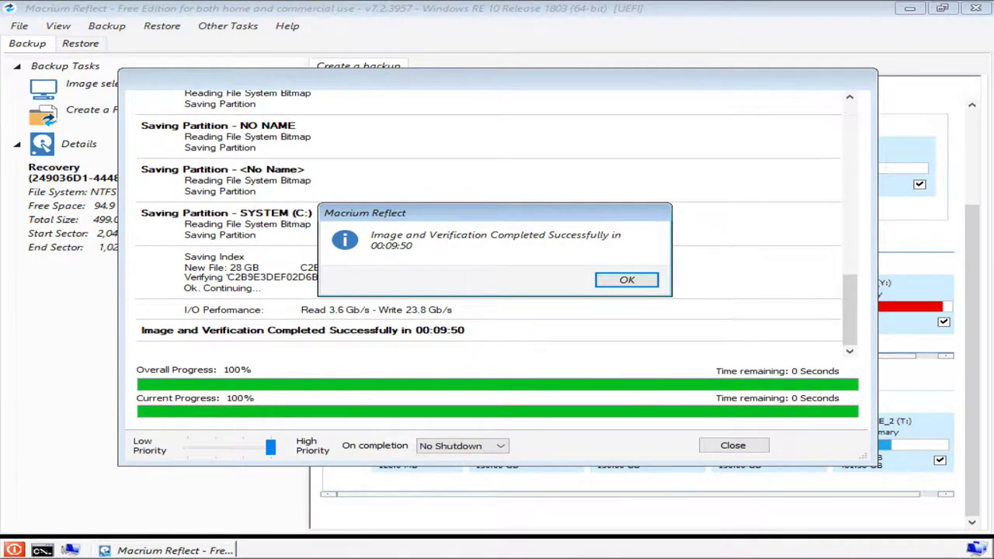
- Dismiss the completion log, confirm the new W:\ image under Restore, and close Reflect
click(625, 281)
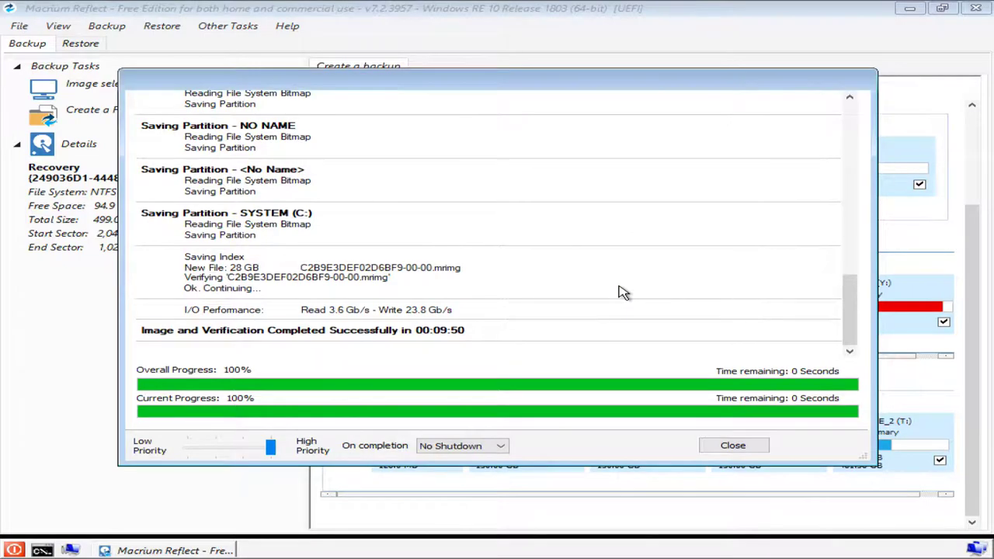
click(752, 446)
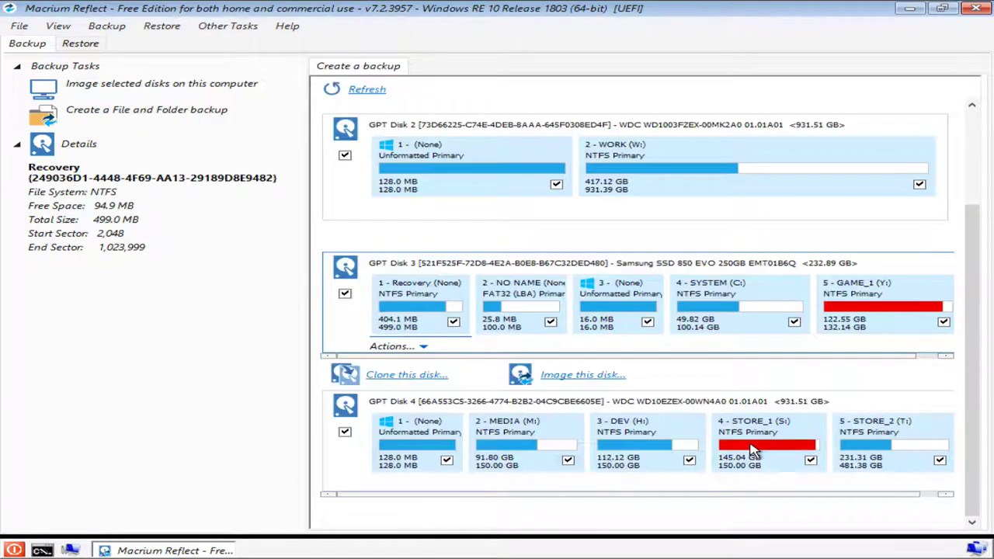
click(79, 46)
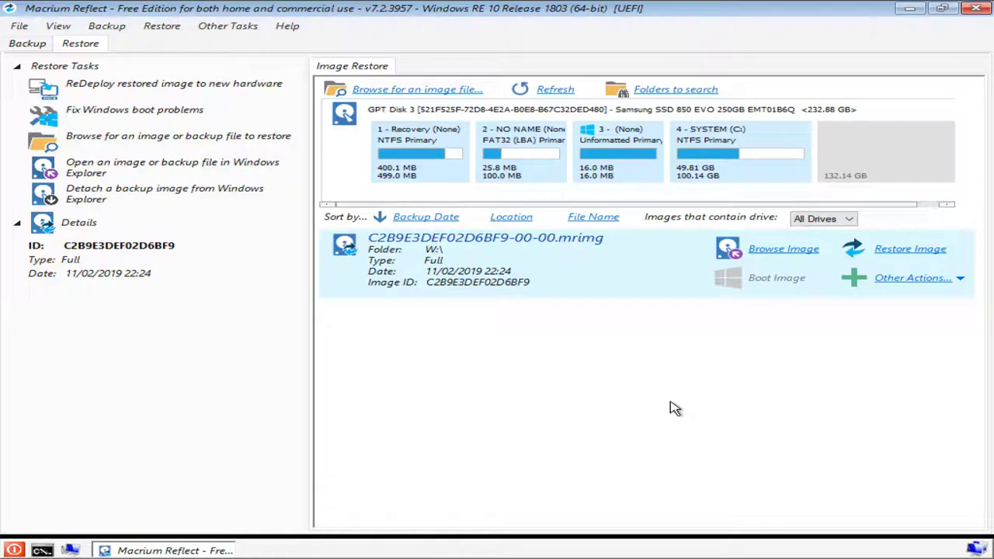
click(977, 9)
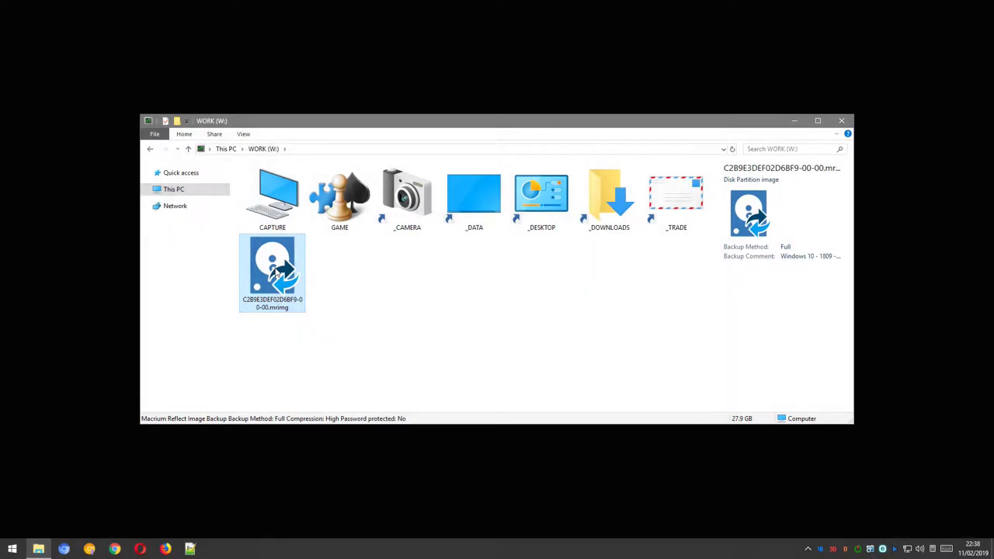
- Copy the comment from the .mrimg file's Macrium Reflect properties tab, then close Properties
right_click(277, 272)
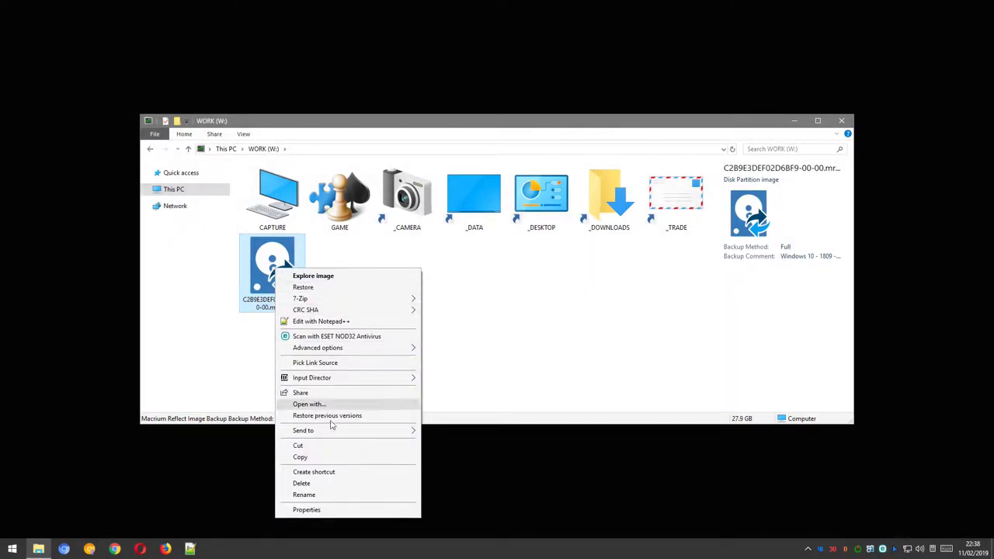
click(330, 509)
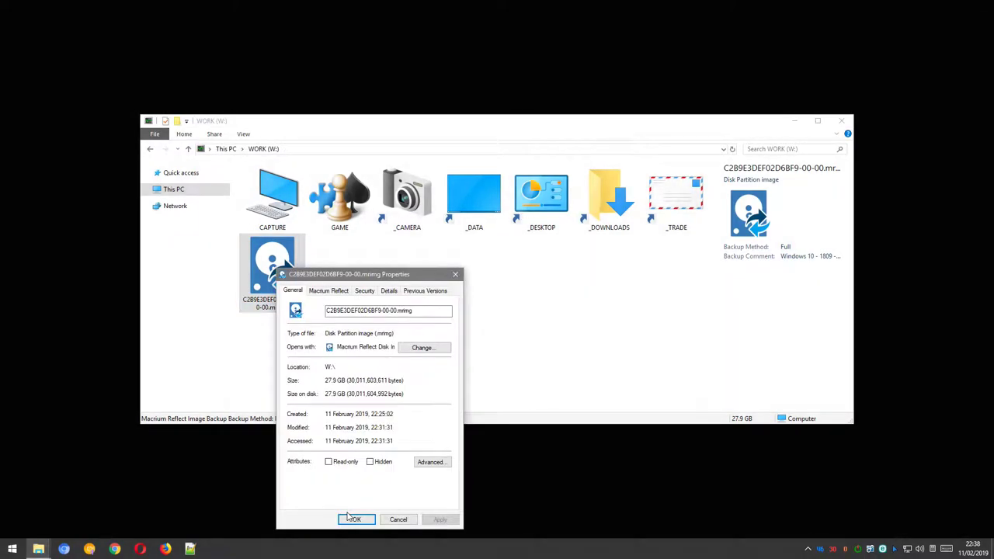
click(335, 291)
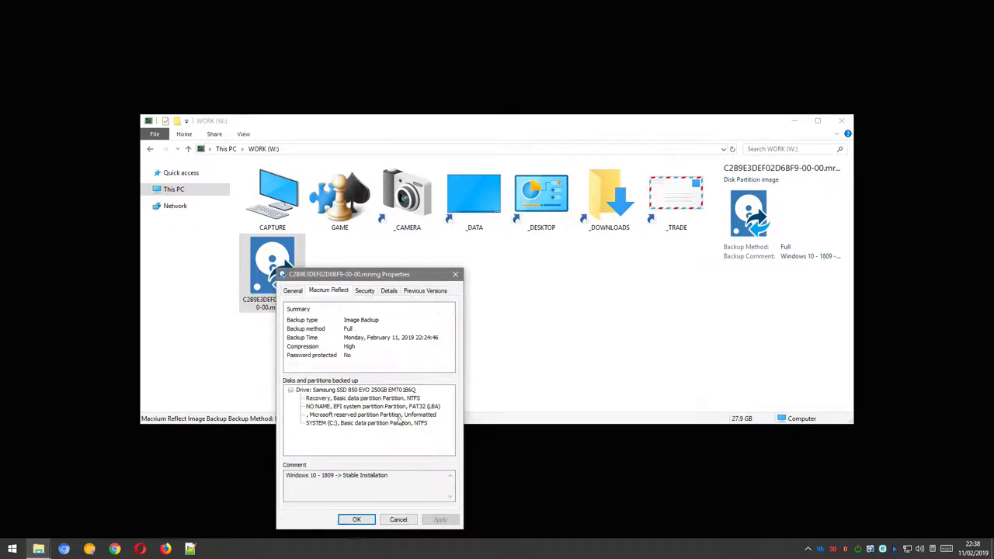
drag(424, 485, 264, 477)
right_click(312, 479)
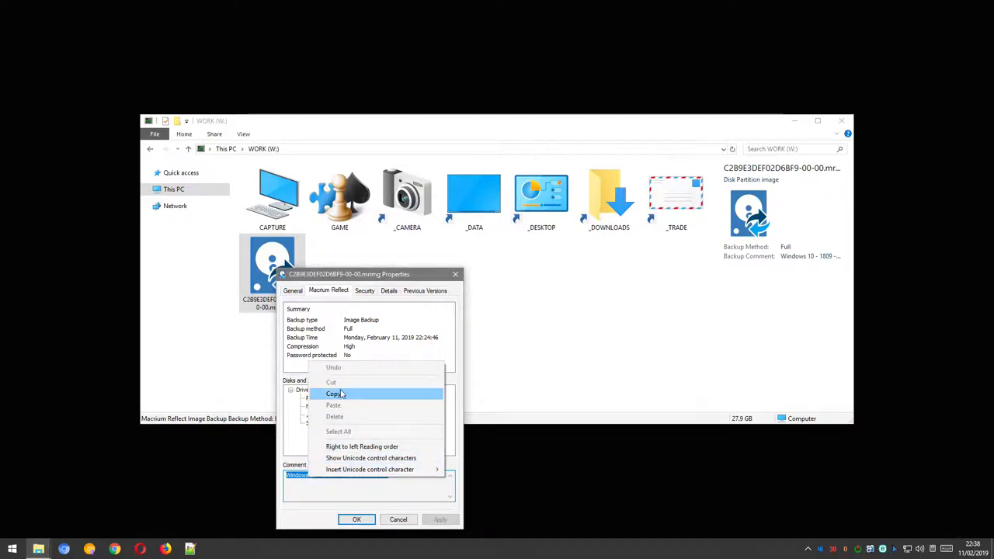
click(340, 396)
click(357, 519)
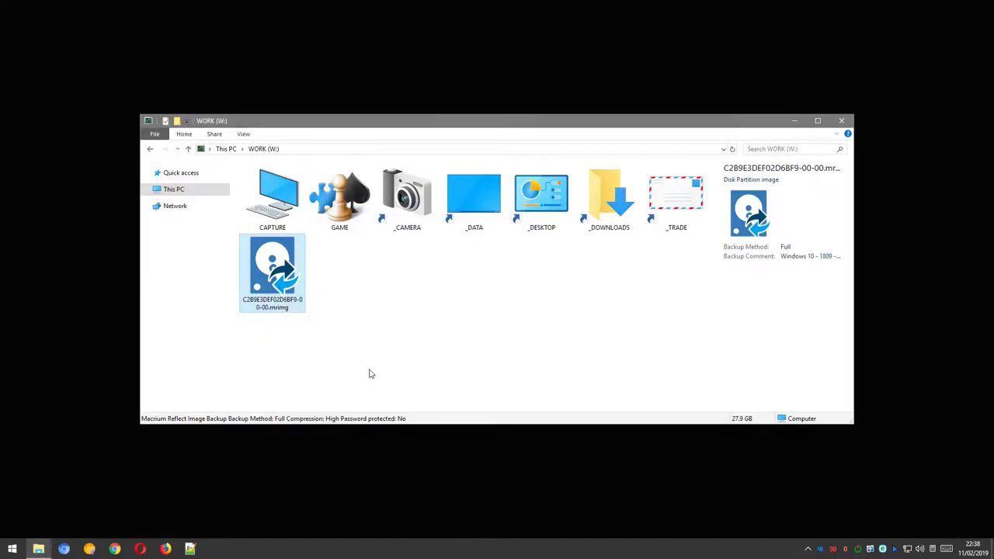
right_click(375, 311)
- Create the W: folder '2019-02-11 - 1809 - Stable Installation' and move the .mrimg image into it
mouse_move(451, 458)
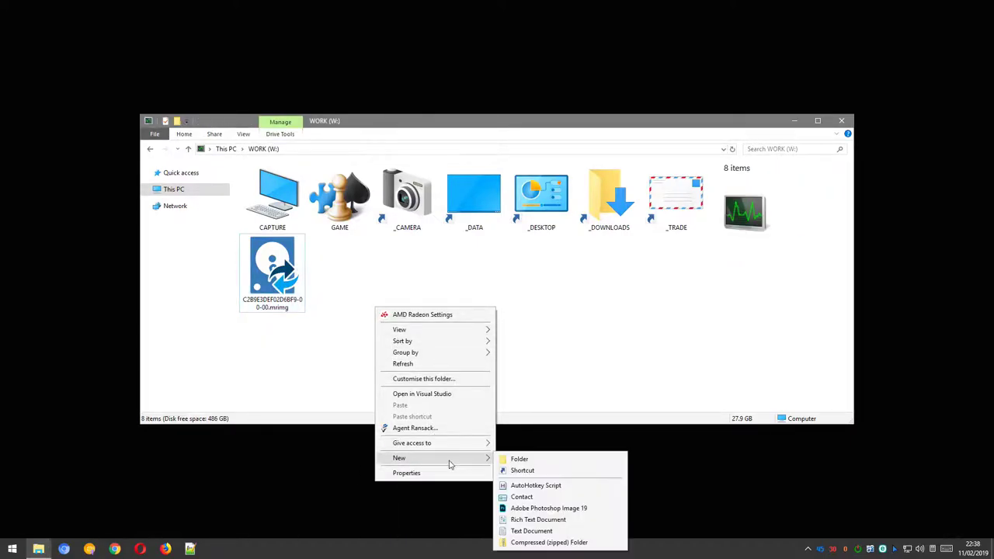
click(516, 460)
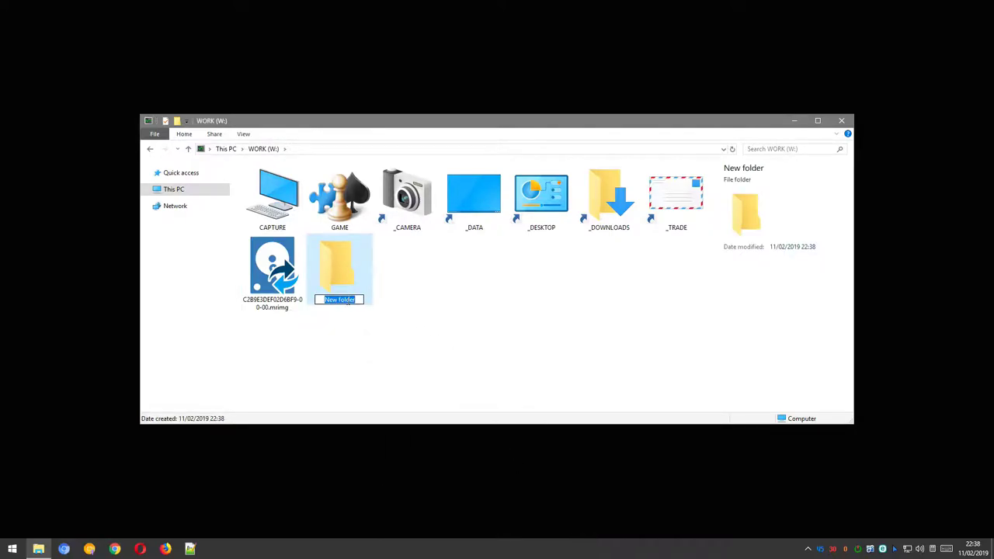
right_click(347, 301)
click(373, 345)
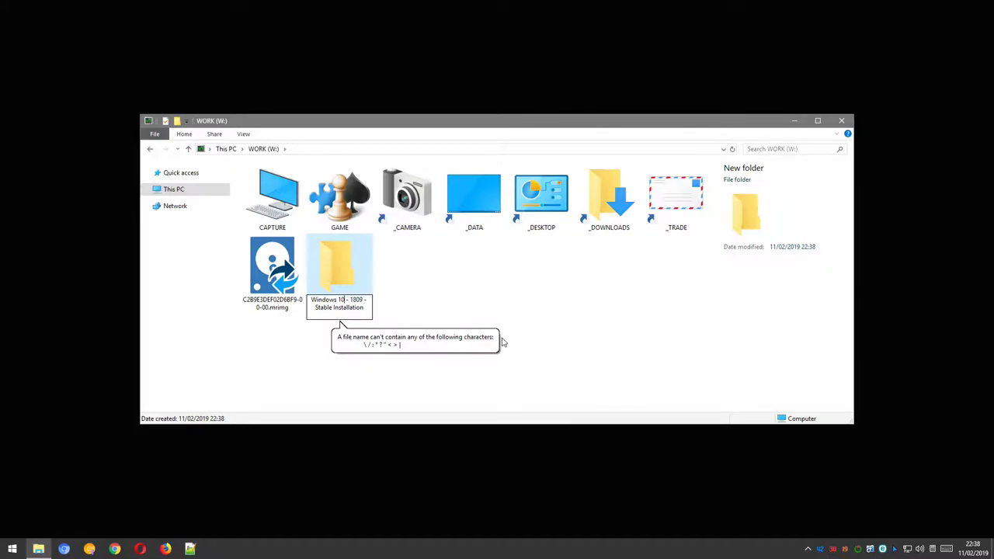
key(Home)
key(ctrl+shift+Right)
key(ctrl+shift+Right)
text(20)
text(19-02)
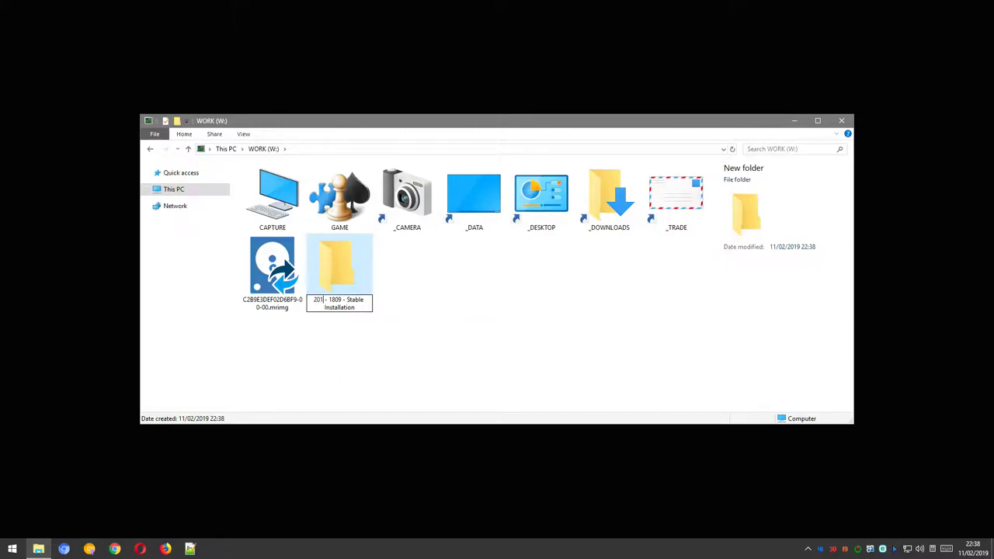
text(-11)
key(Return)
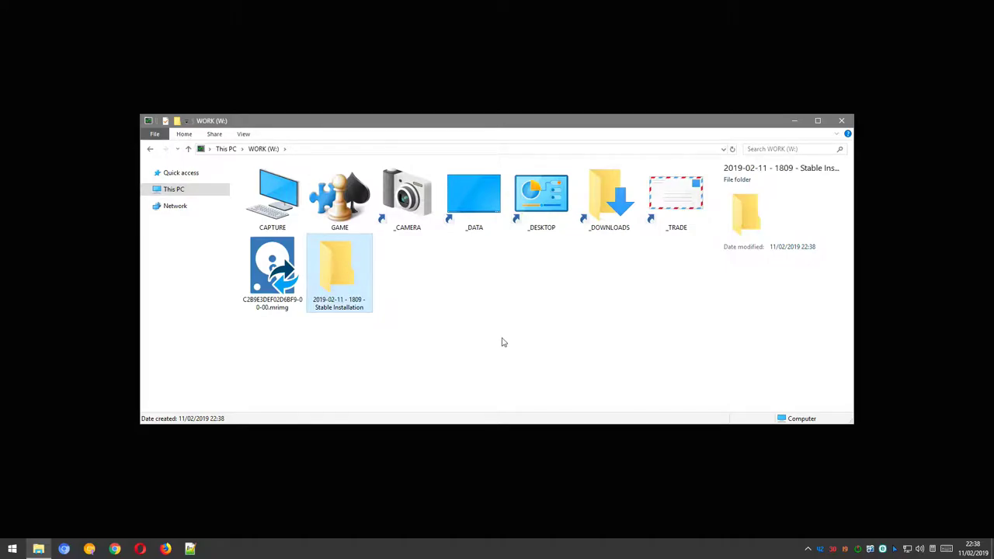
drag(272, 268, 337, 268)
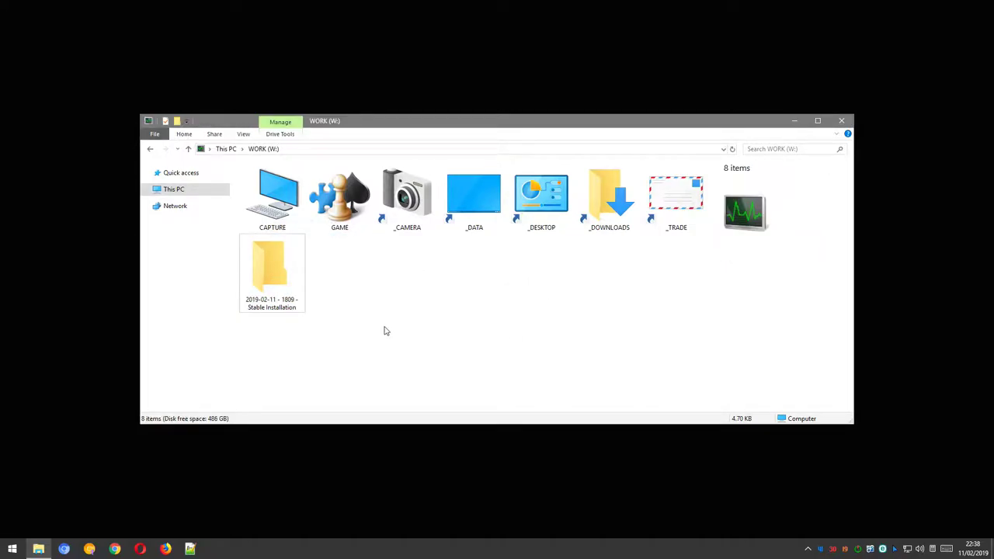
mouse_move(265, 269)
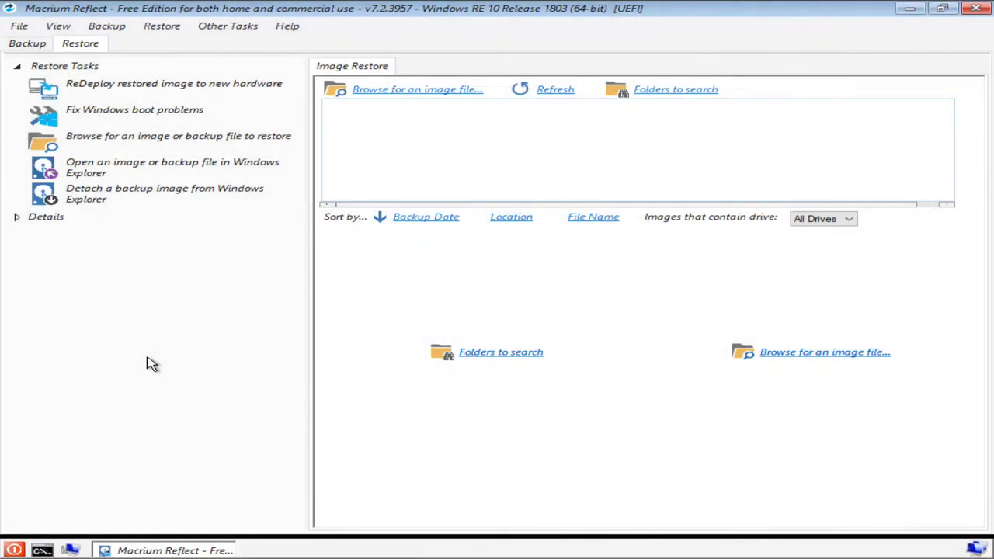
- Load the .mrimg image from W:\2019-02-11 - 1809 - Stable Installation and start restoring it
click(161, 142)
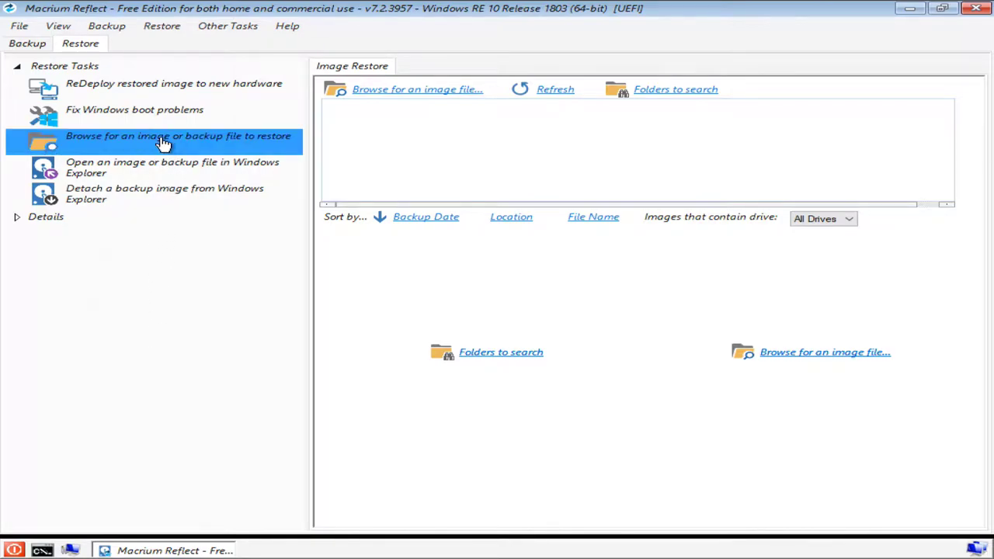
double_click(272, 282)
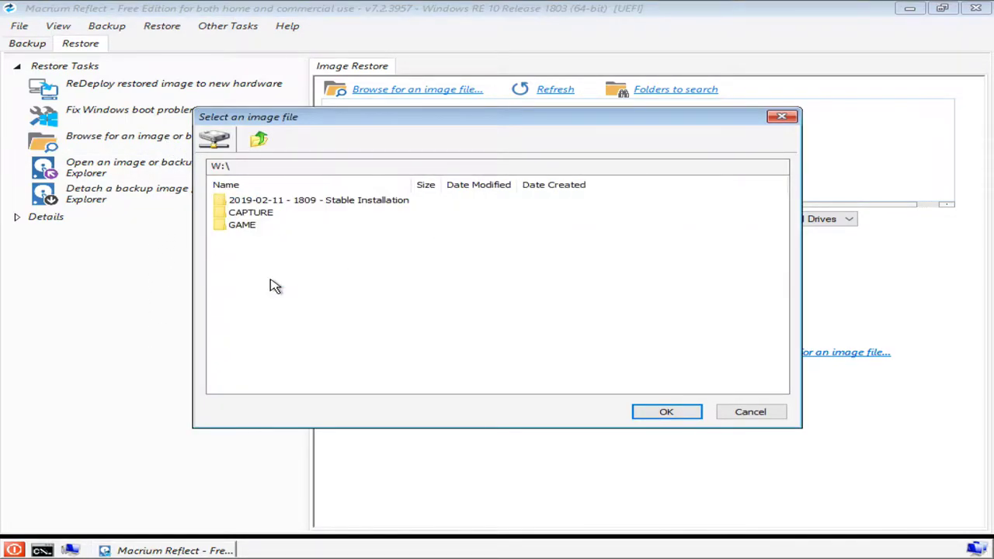
click(315, 202)
double_click(314, 202)
click(309, 206)
double_click(309, 206)
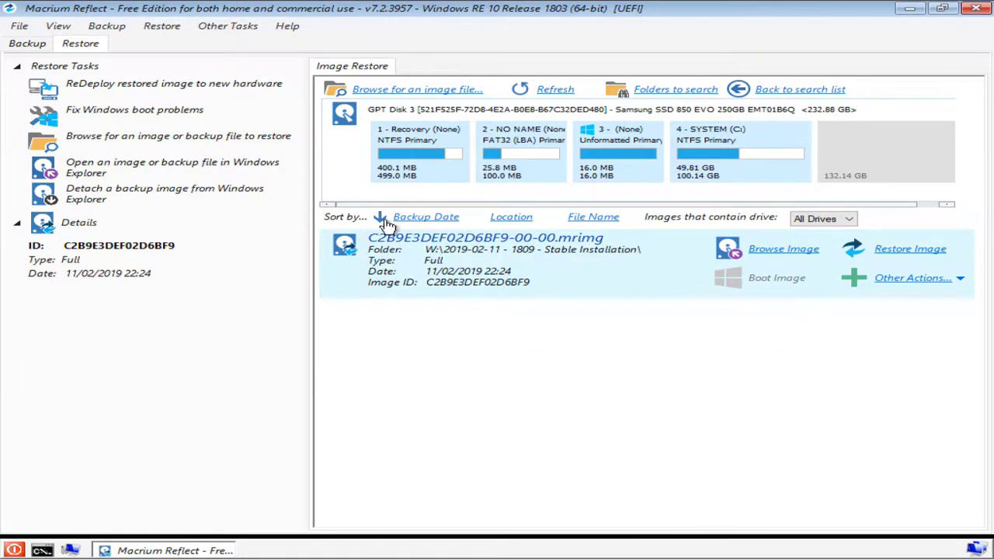
click(899, 252)
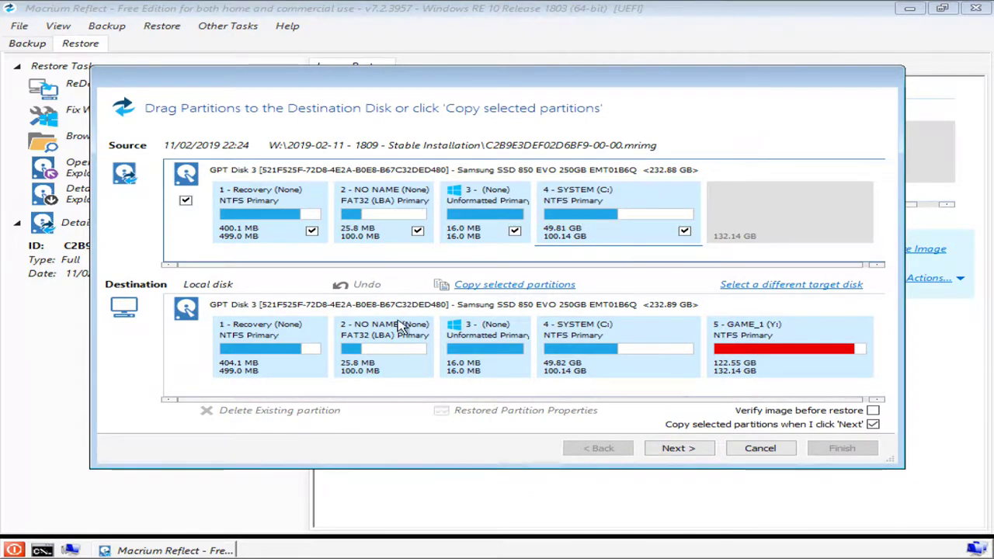
- Choose Disk 3 as the restore destination with 'Verify image before restore' enabled
click(292, 341)
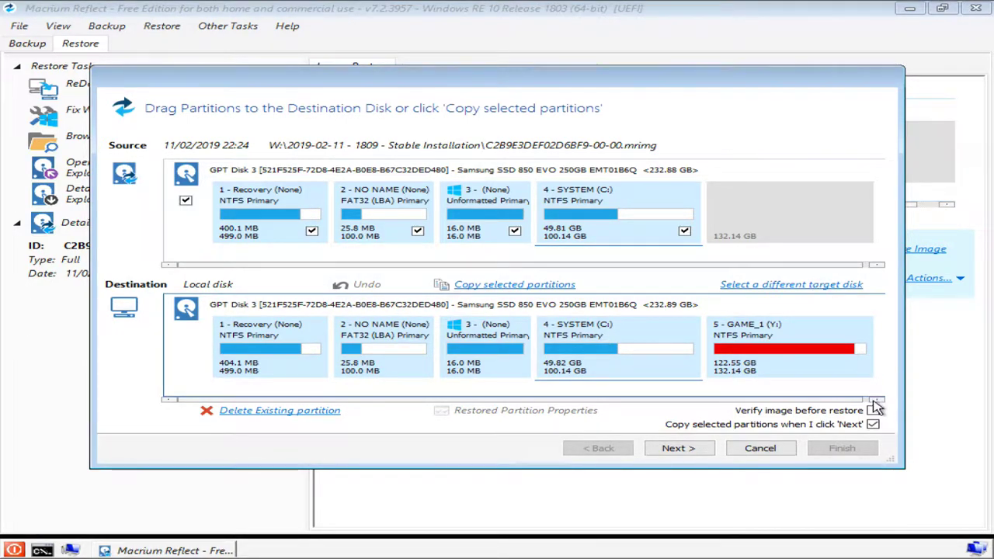
click(873, 411)
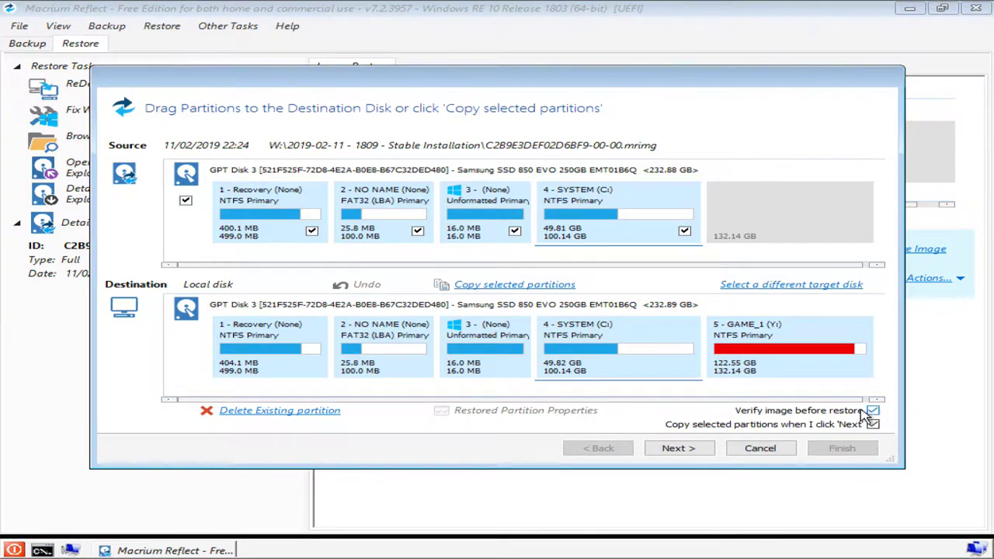
click(687, 451)
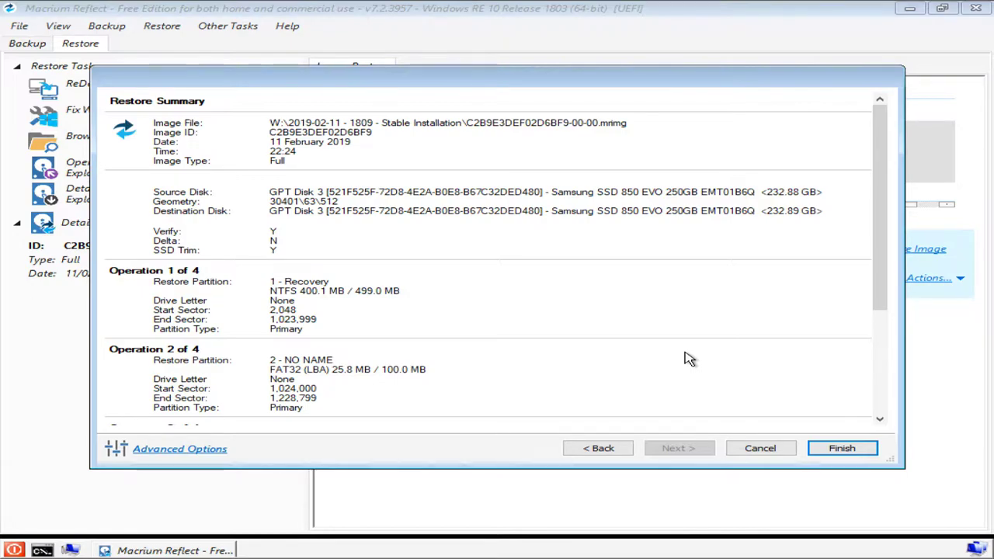
- Run the restore of all four partitions over Disk 3, confirming the overwrite, and close the finished log
scroll(689, 359, down, 1)
scroll(689, 359, down, 3)
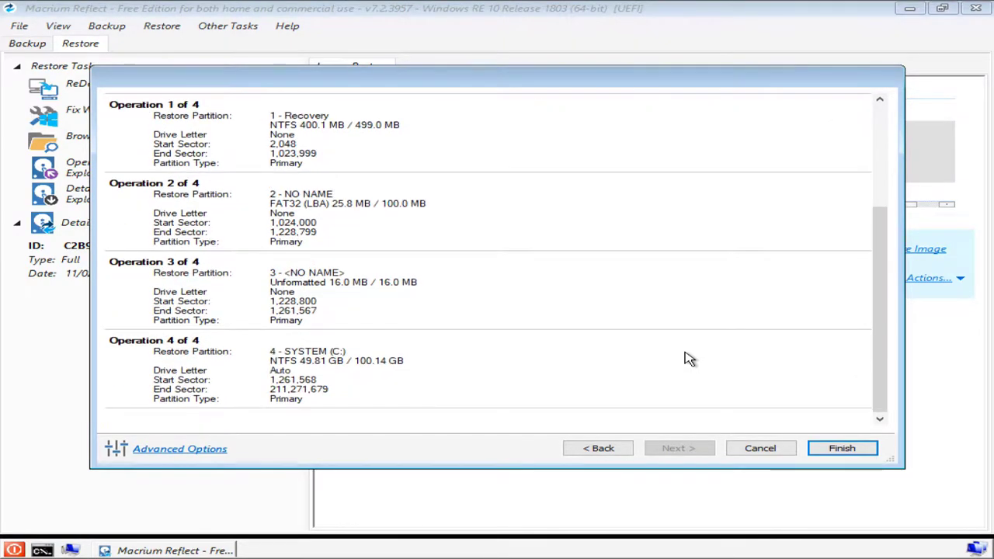
click(841, 449)
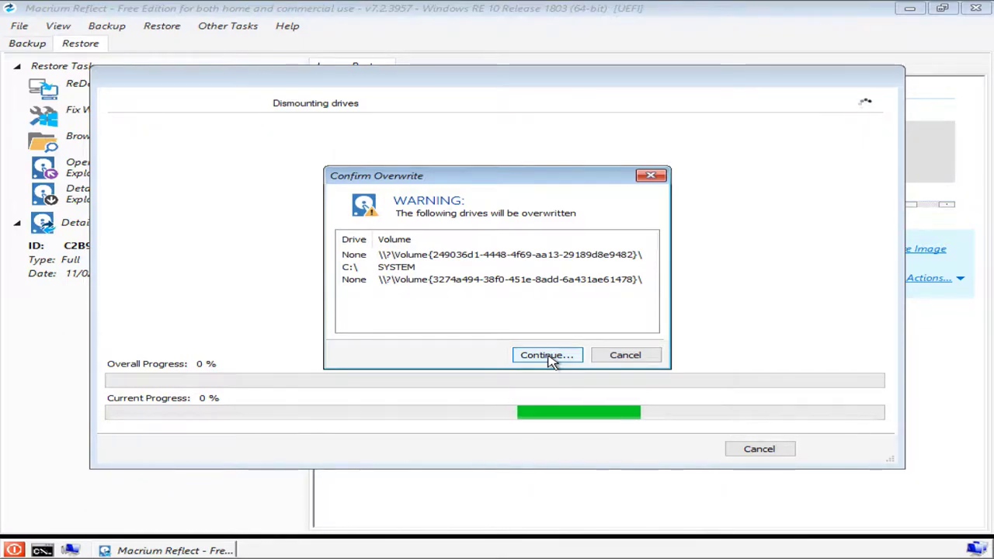
click(548, 356)
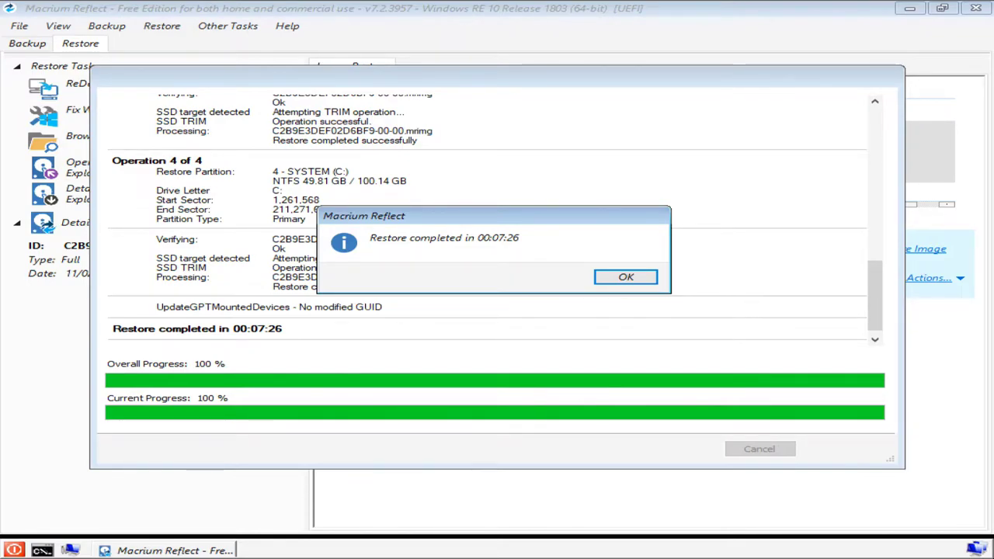
click(628, 277)
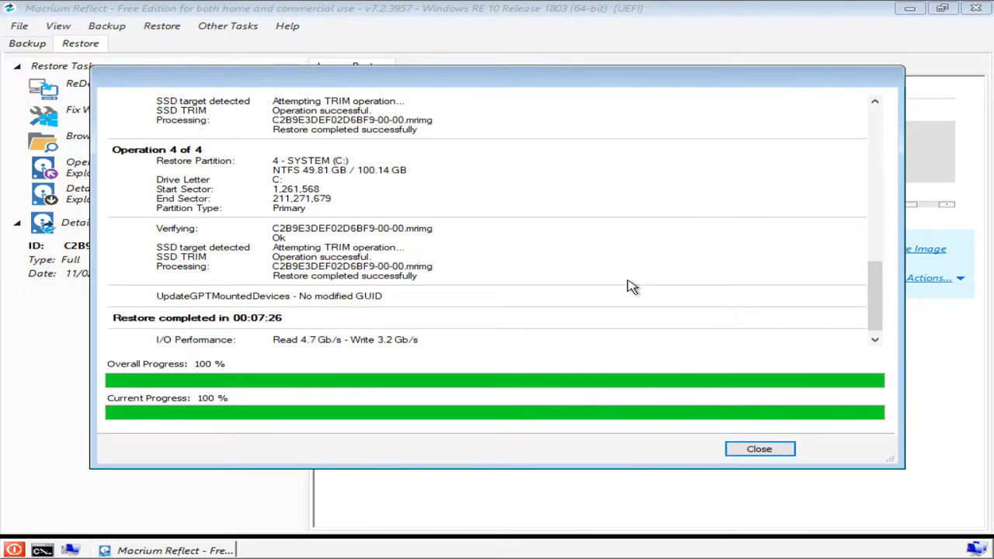
click(774, 451)
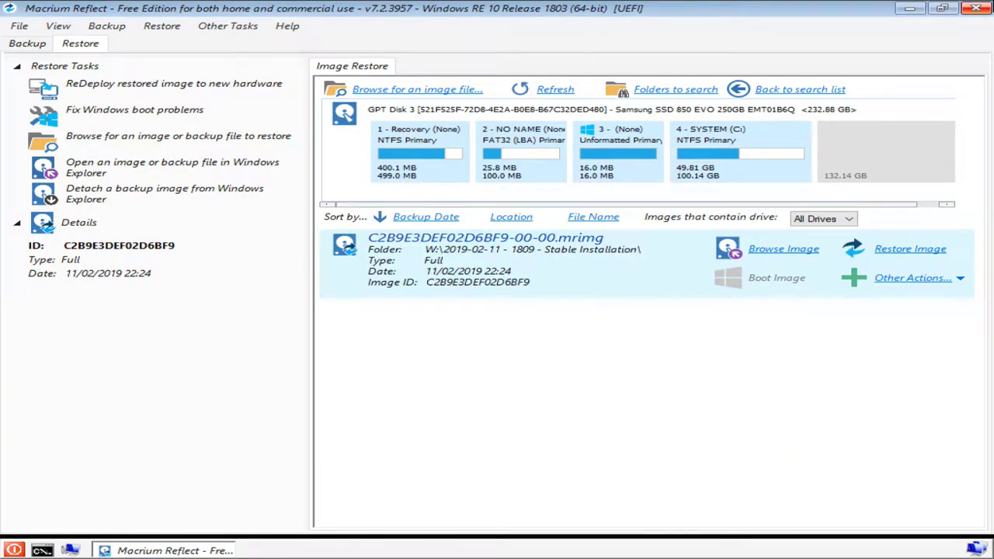
- Exit Macrium Reflect's rescue environment so the PC reboots
click(976, 8)
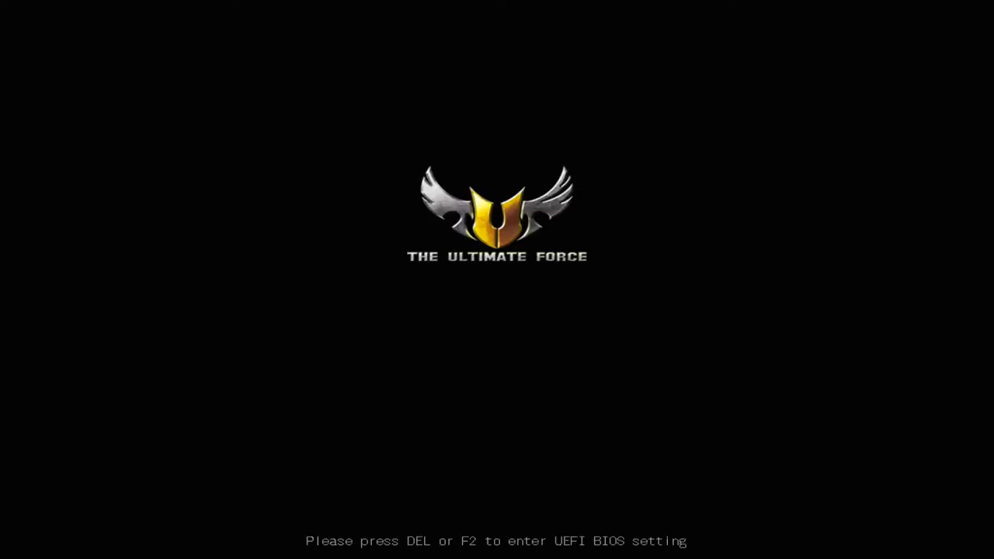